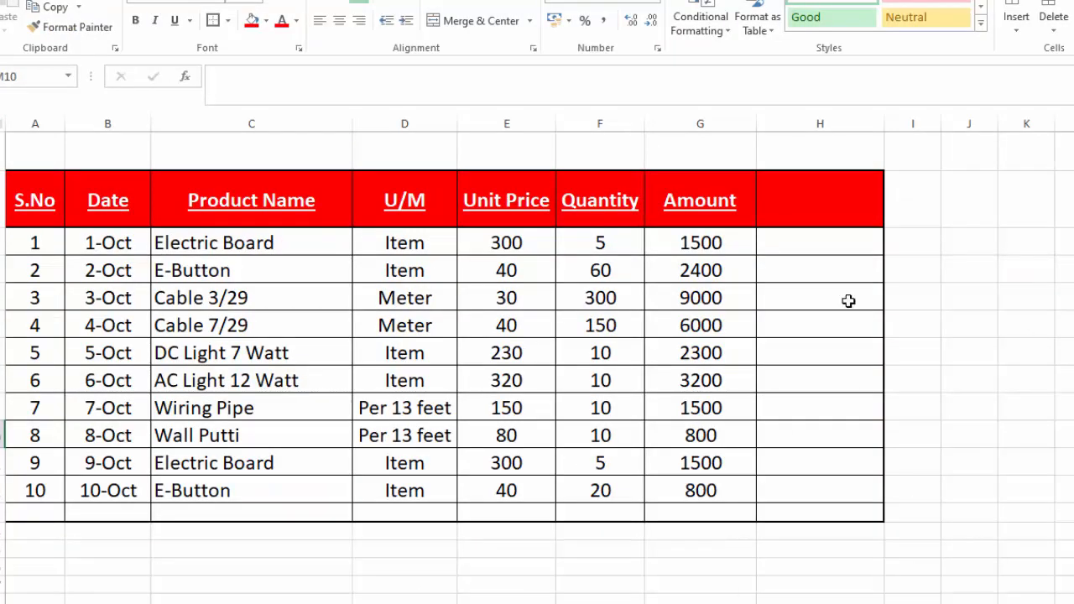
Enter the label "Search Item" in cell J2, beside the product table
click(965, 212)
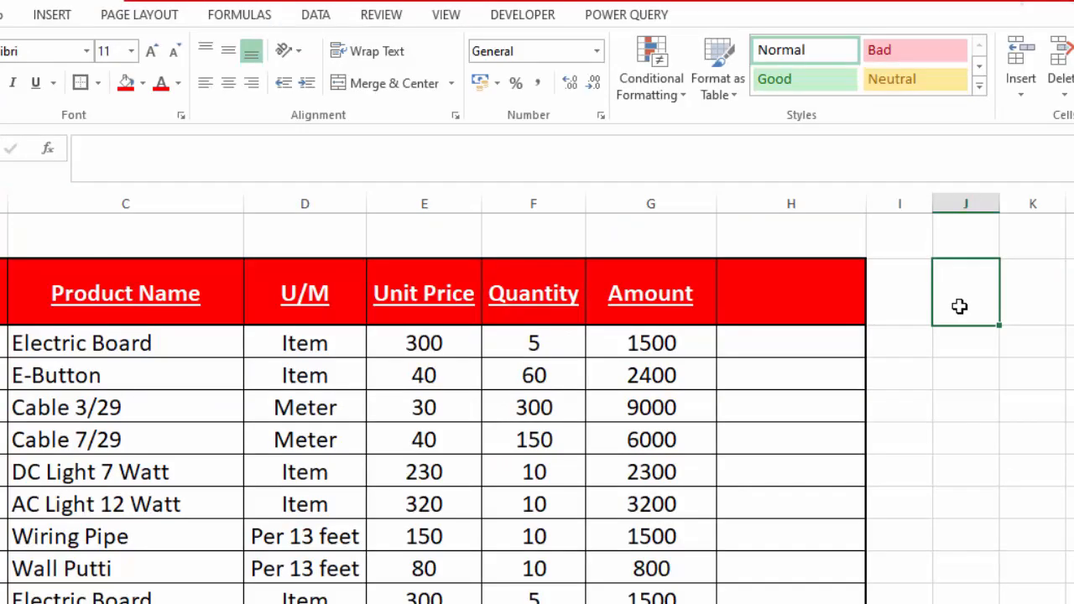
text(Search Item)
key(Return)
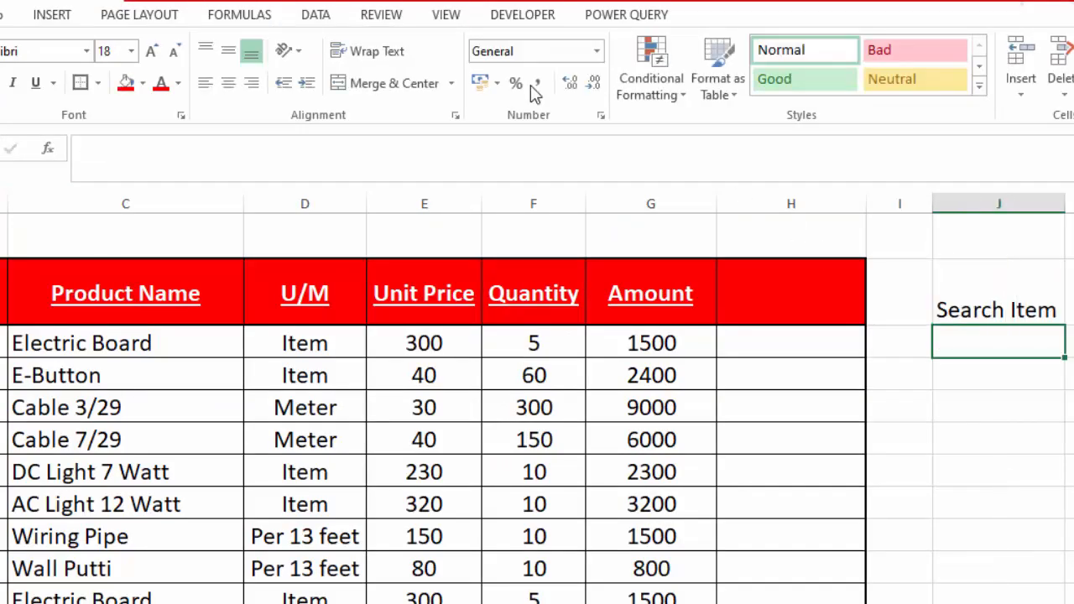
Add list data validation to cell J3, using the product names in =$C$3:$C$12 as the source
click(315, 14)
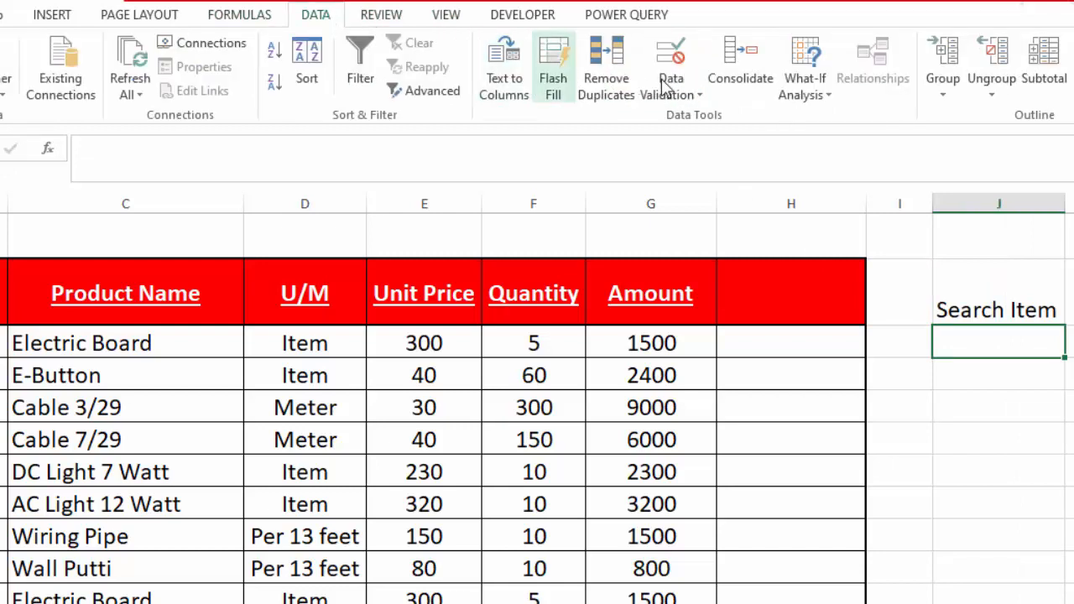
click(695, 97)
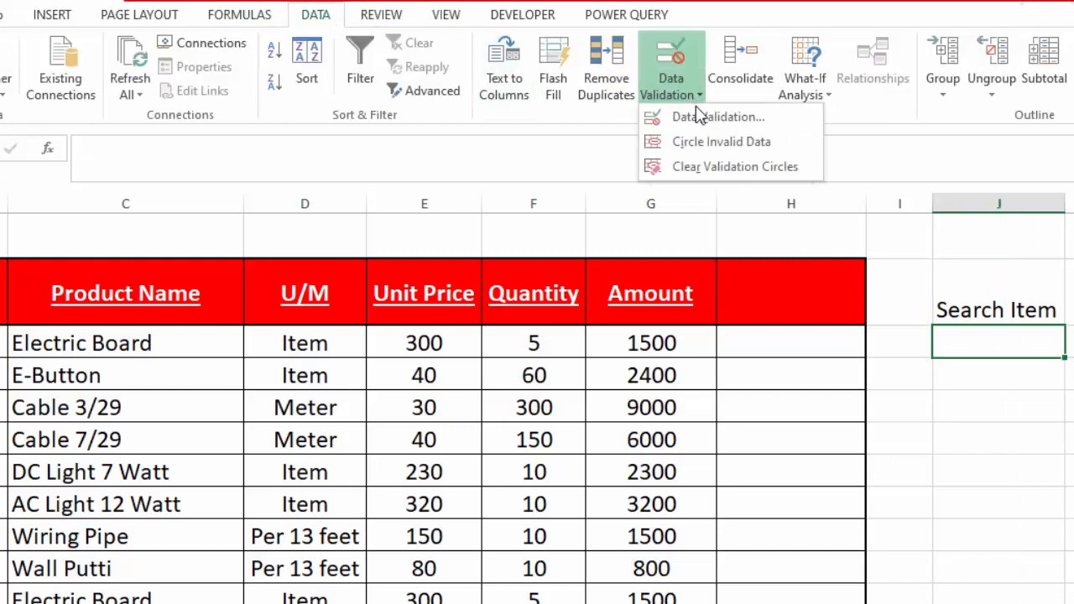
click(679, 117)
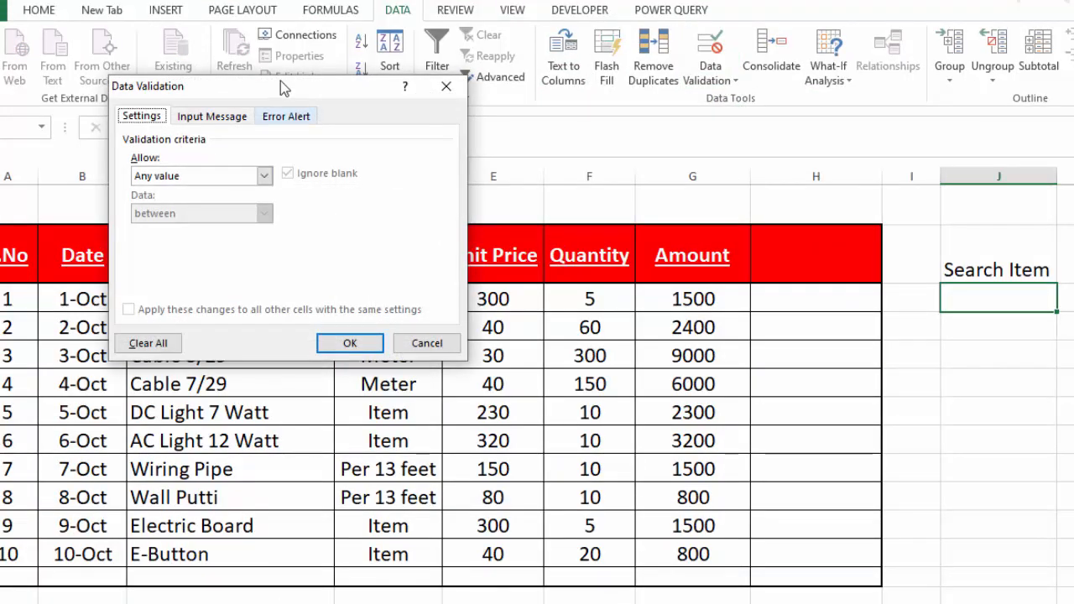
drag(281, 91, 1056, 379)
click(1038, 458)
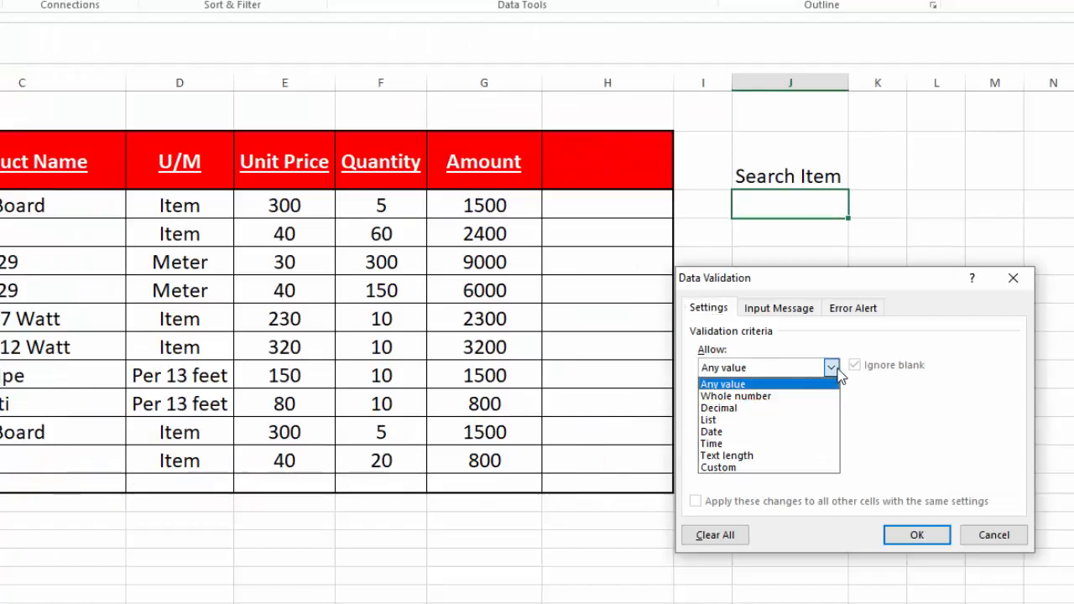
click(966, 512)
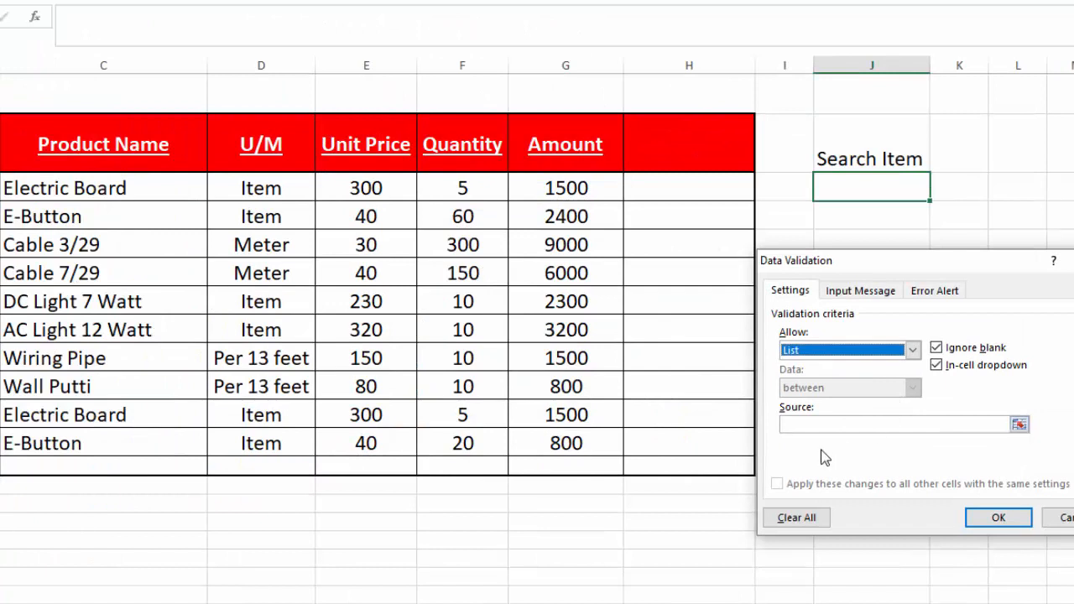
click(810, 428)
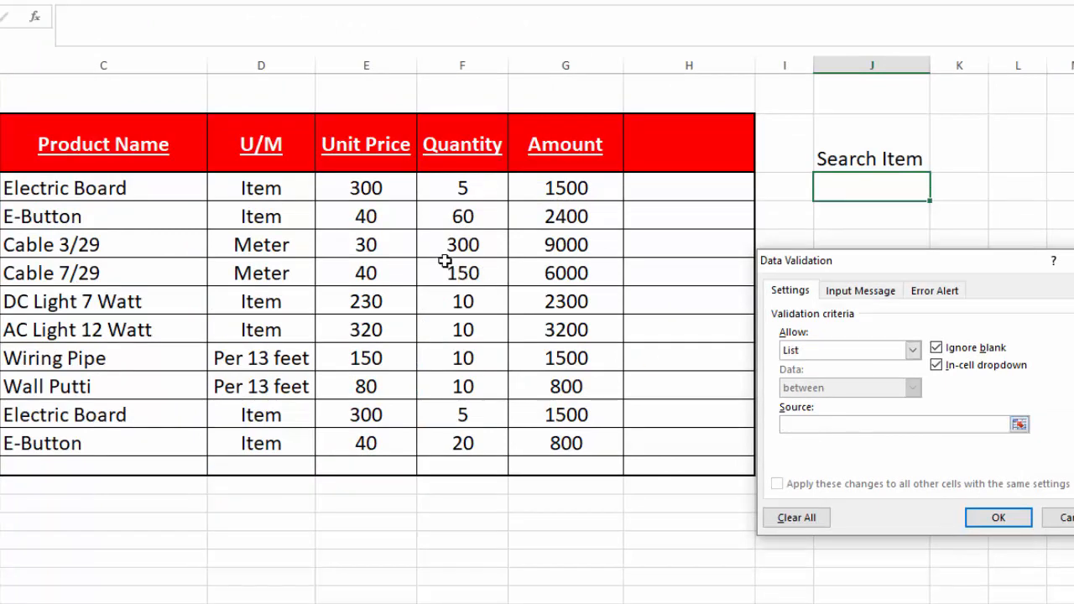
drag(130, 187, 163, 436)
click(999, 518)
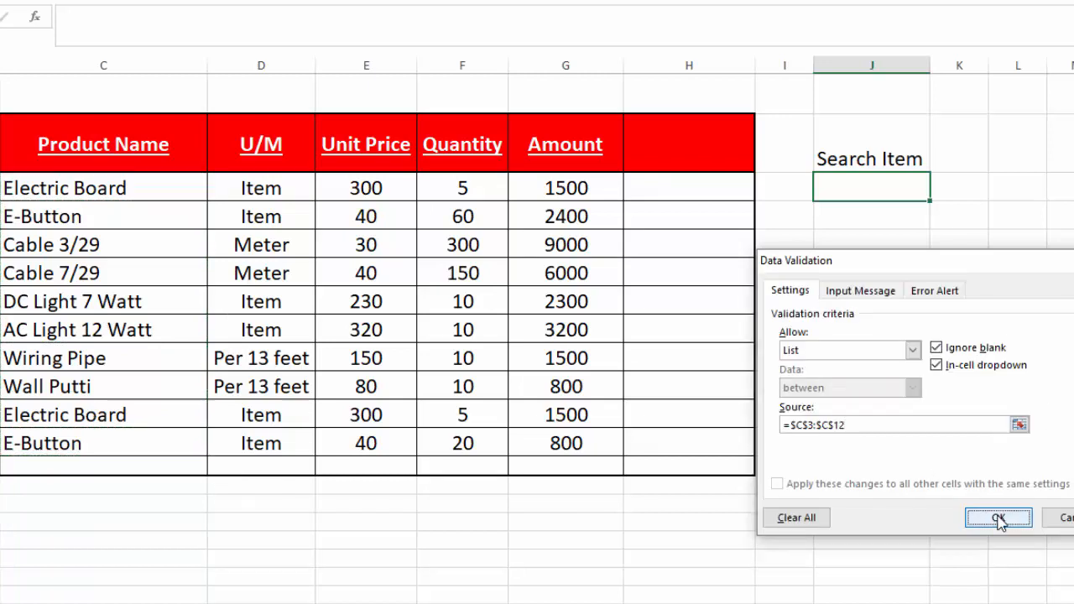
Try the J3 dropdown with Electric Board, Cable 7/29 and DC Light 7 Watt, fitting column J's width to its contents
click(938, 191)
click(847, 207)
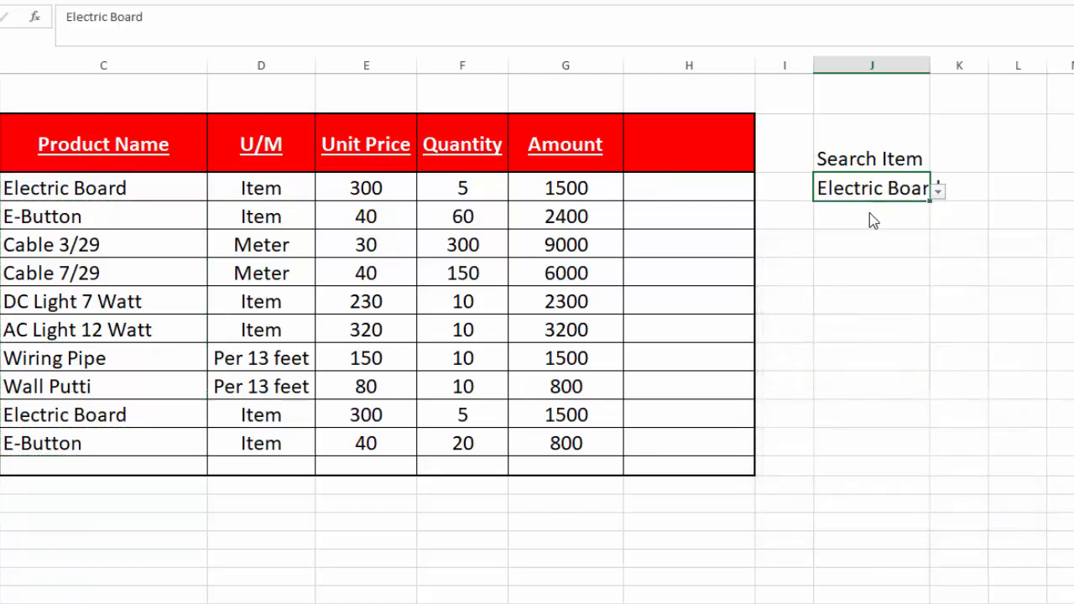
double_click(930, 65)
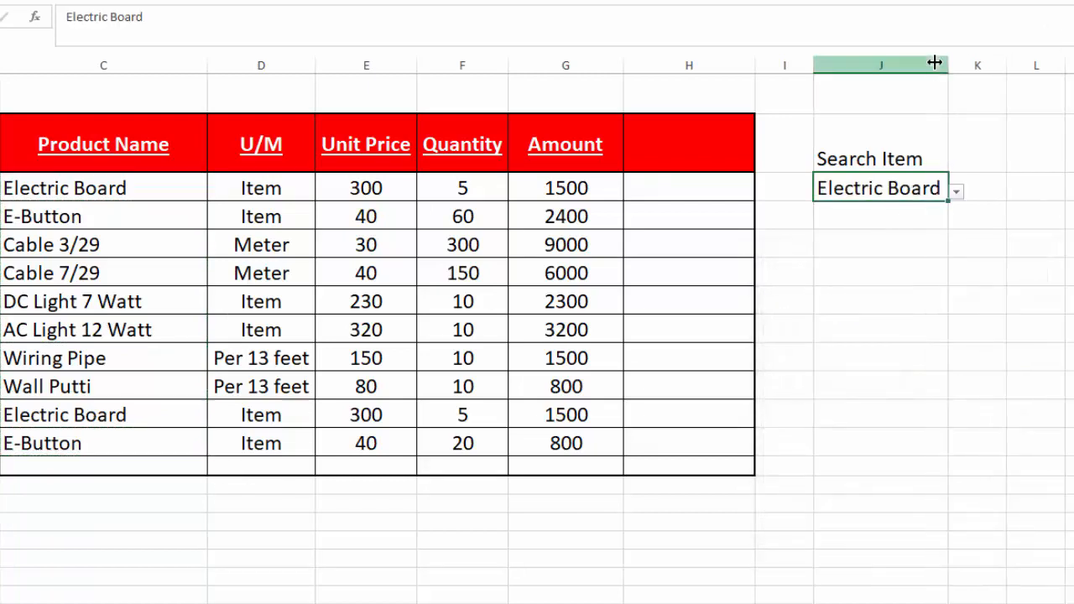
click(957, 191)
click(846, 243)
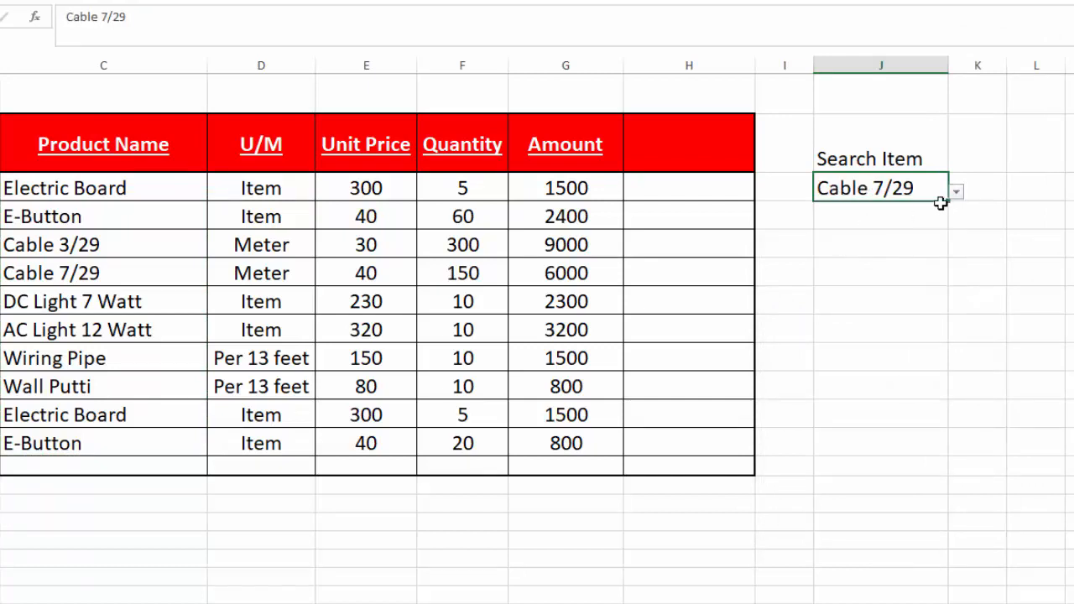
click(957, 191)
click(878, 235)
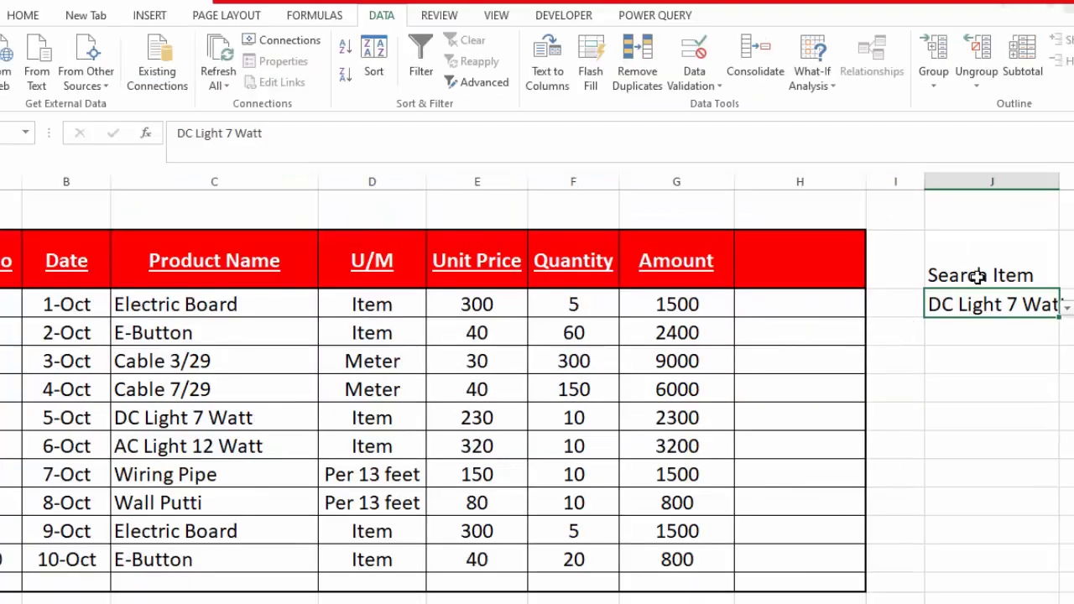
Format the Search Item heading in J2 with red fill and bold 22-point text, and put borders around J2:J3
click(978, 277)
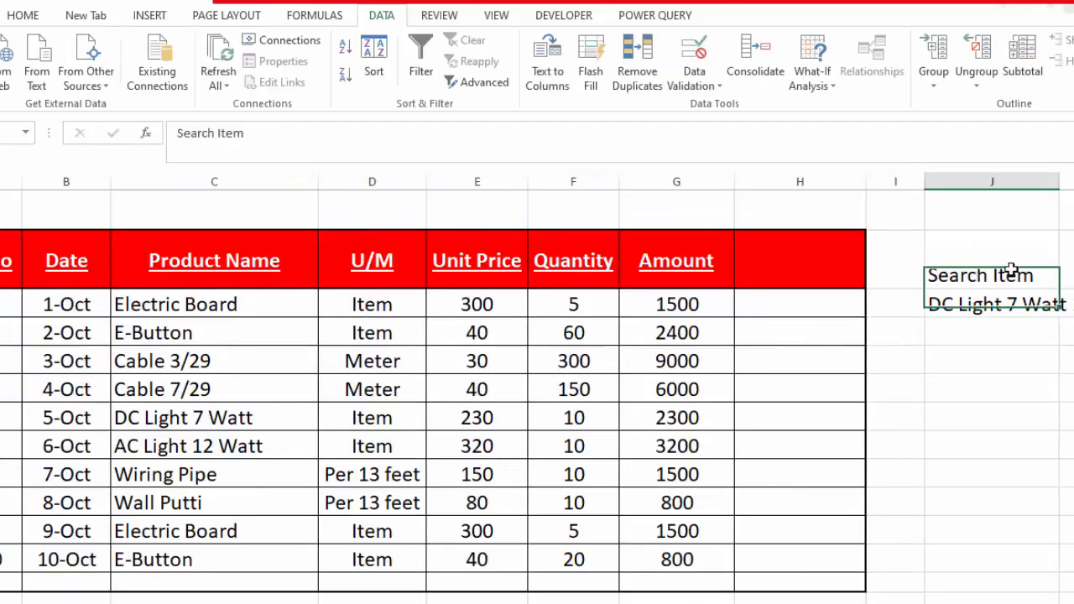
click(23, 15)
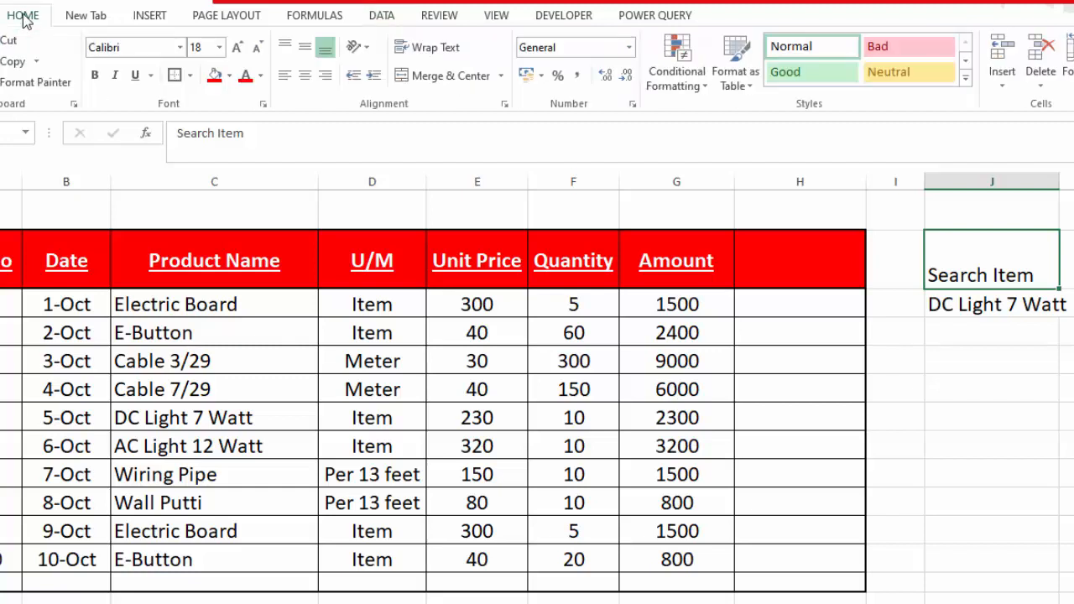
click(214, 77)
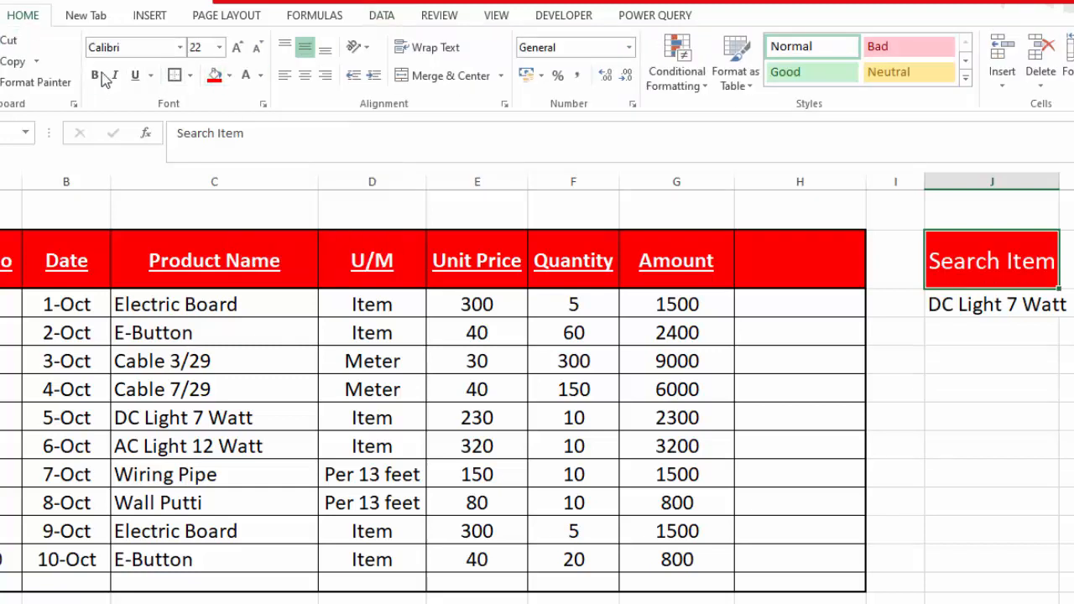
key(shift+Down)
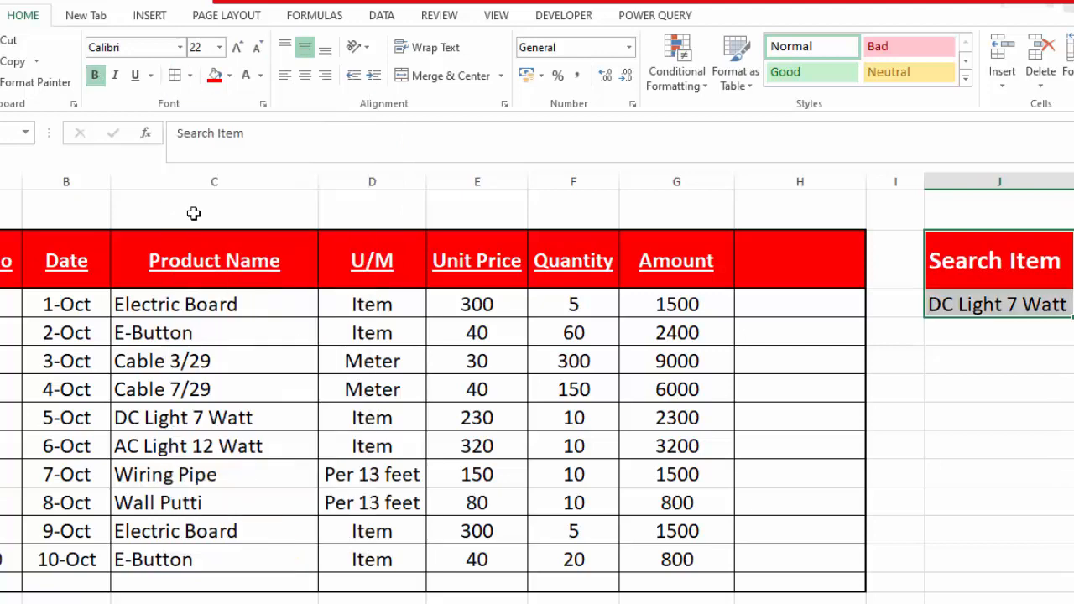
click(190, 76)
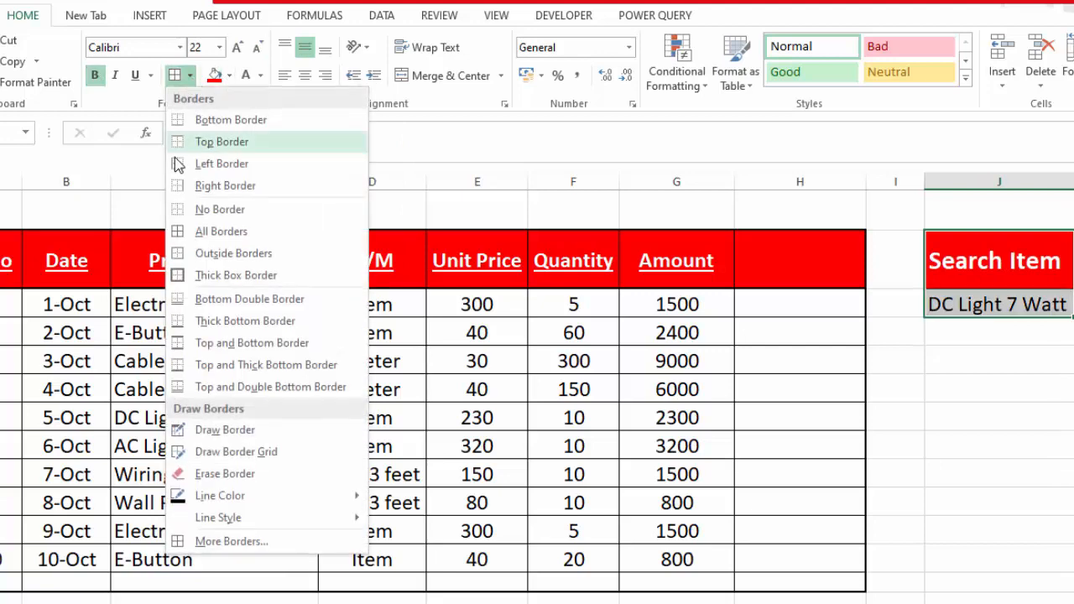
click(181, 253)
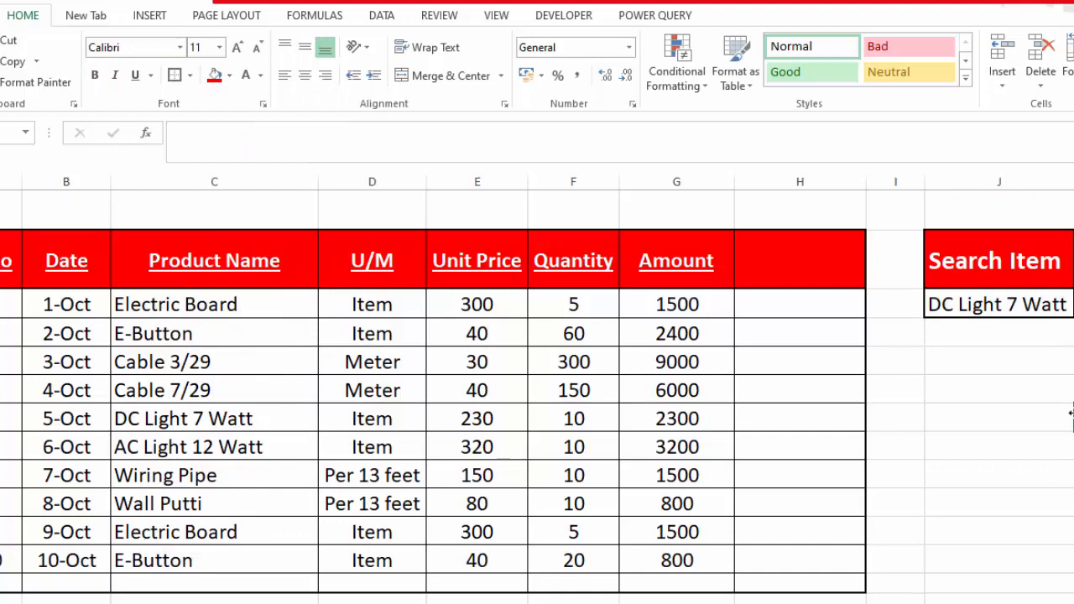
Enter the formula =J3&" " in the empty header cell H2 to show the searched item
click(798, 266)
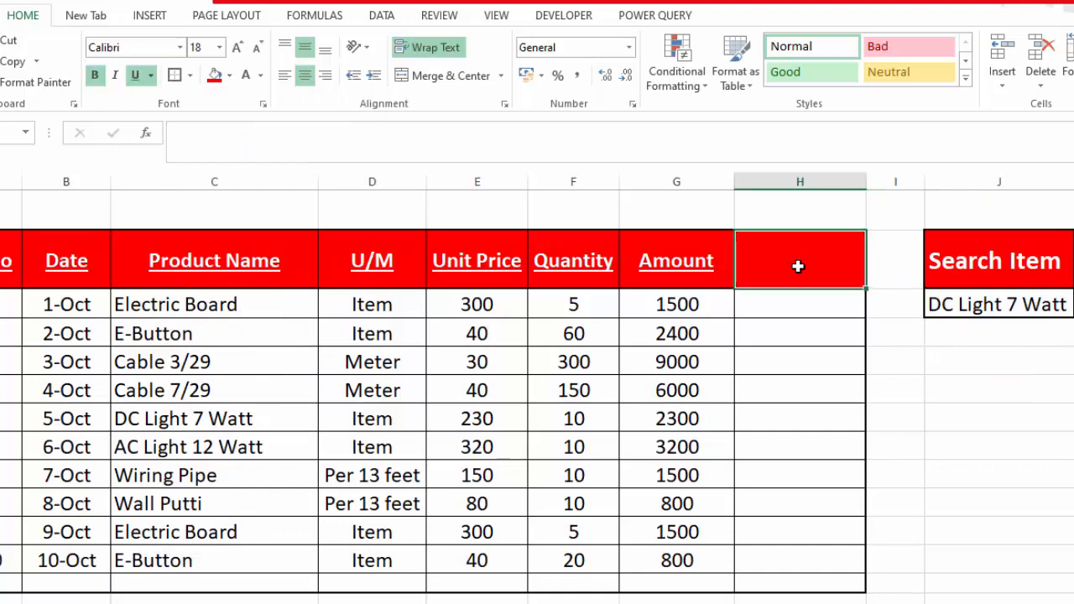
text(=)
click(1022, 305)
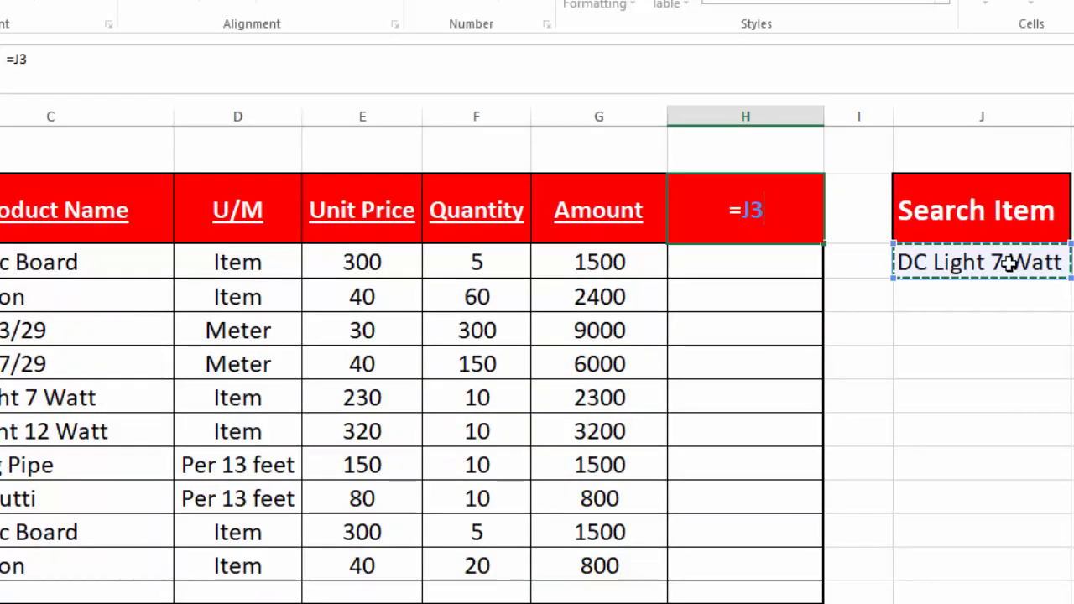
text(&)
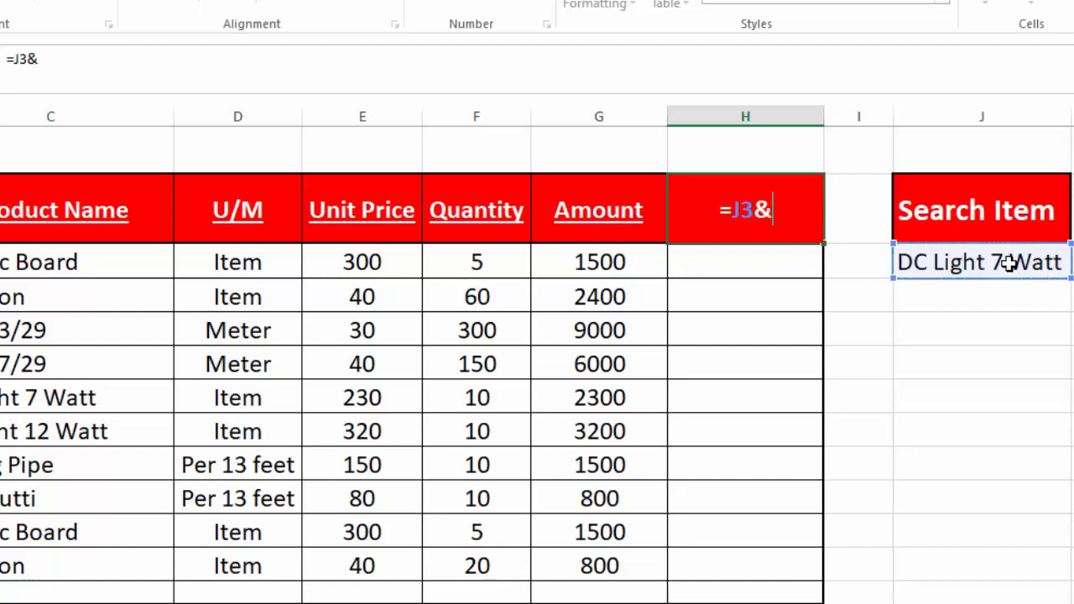
text(")
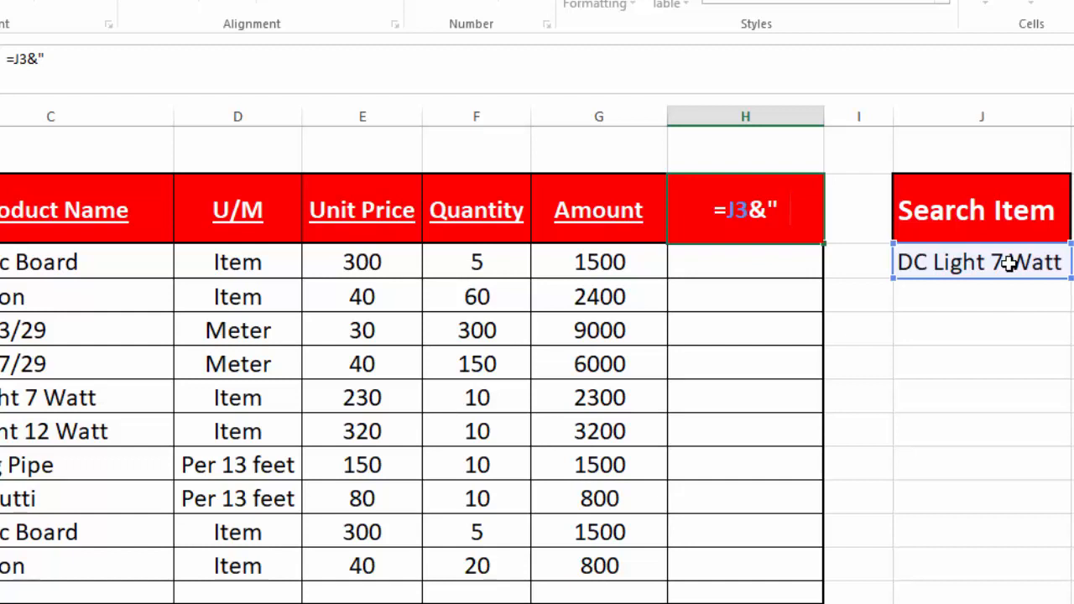
text( ")
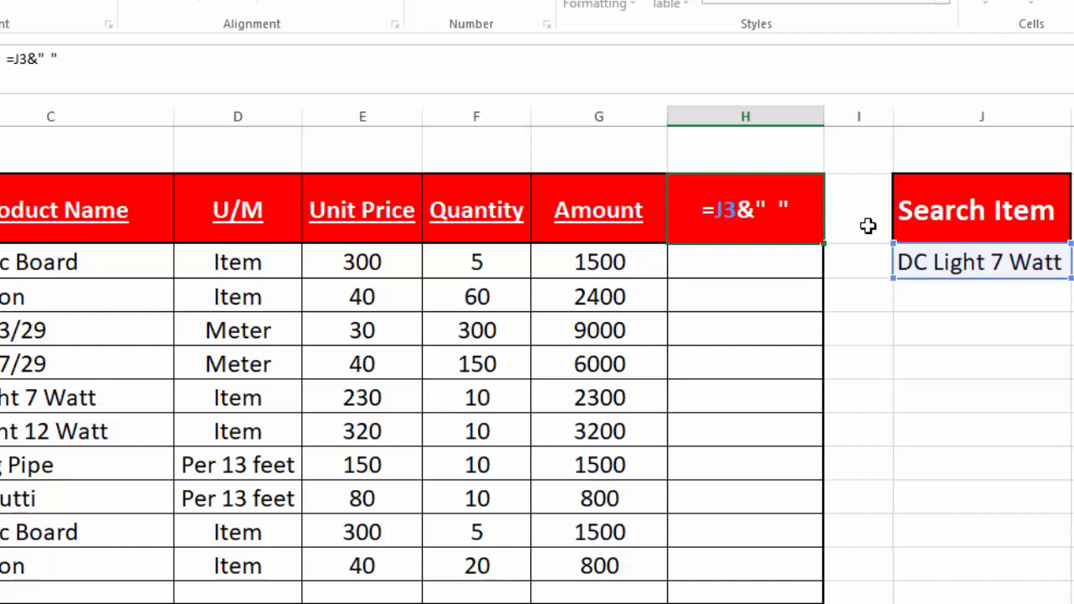
click(601, 227)
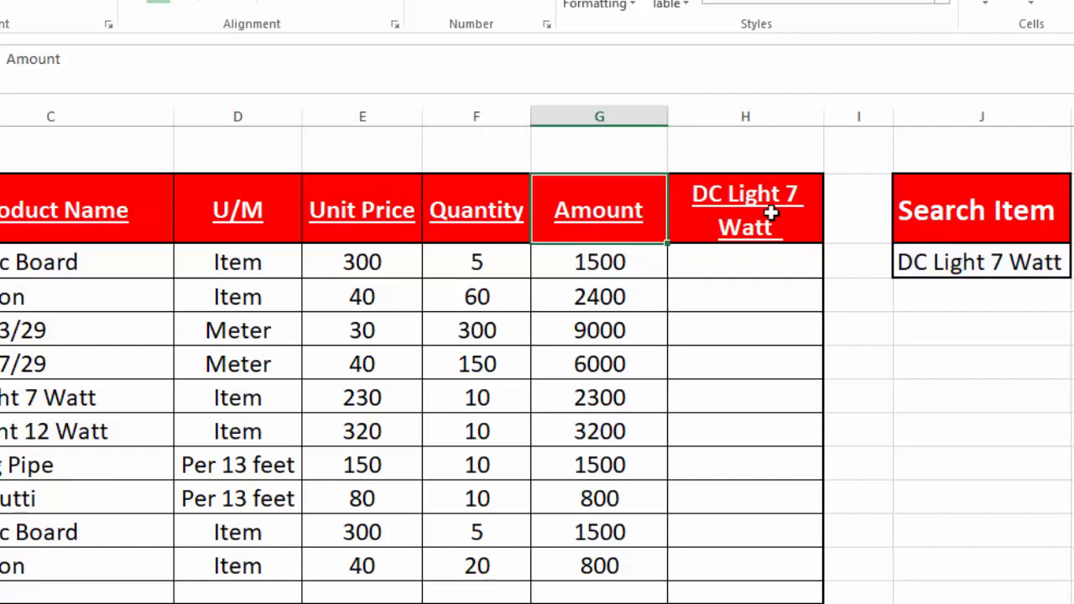
Widen column H and extend the H2 header formula to =J3&" "&G2
click(1014, 263)
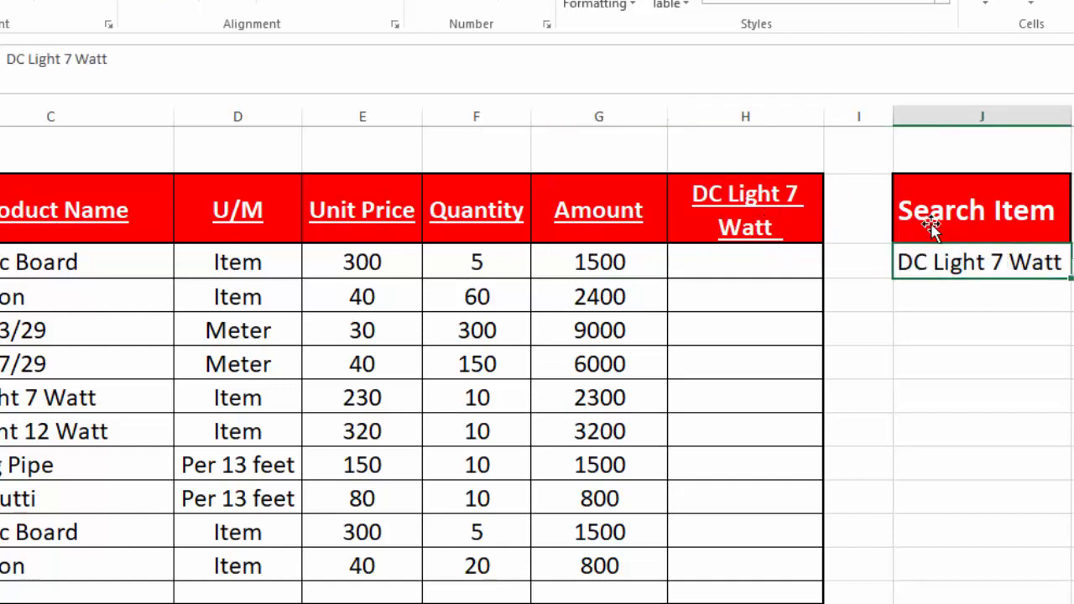
drag(823, 110, 822, 110)
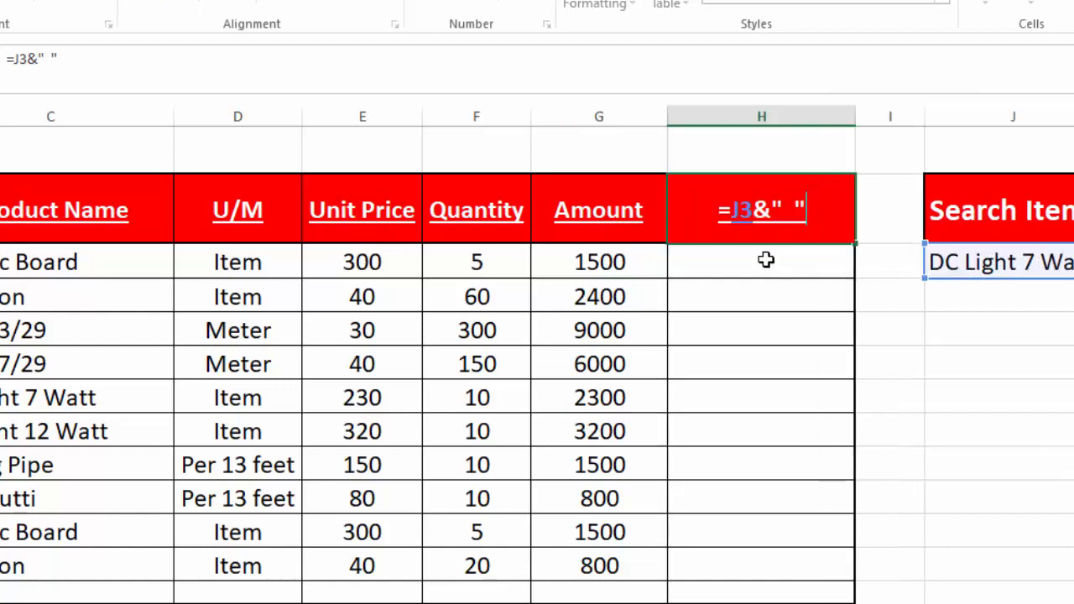
text(G2)
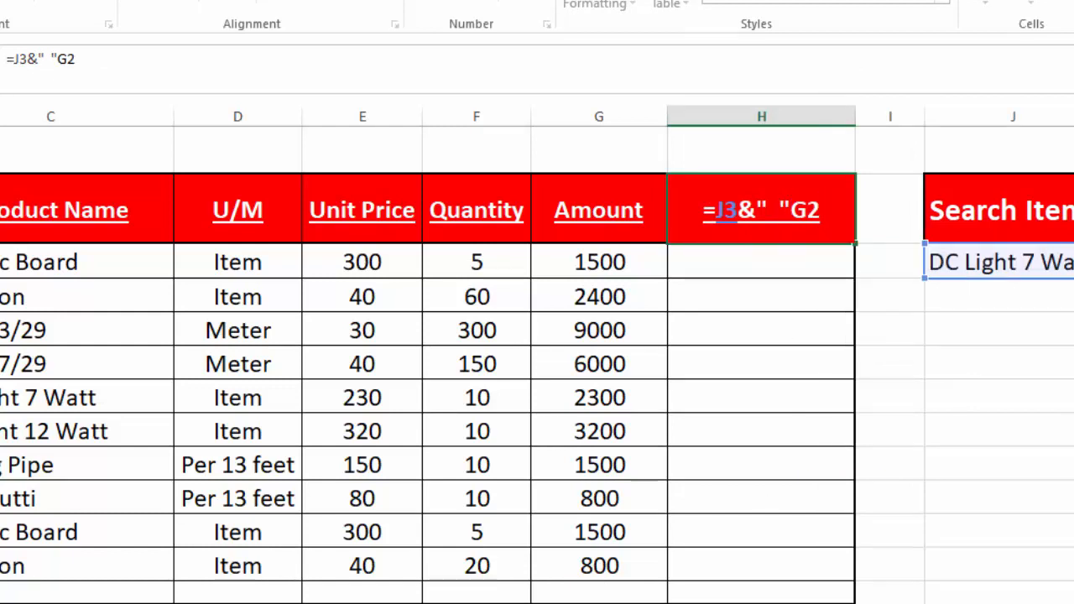
text(&)
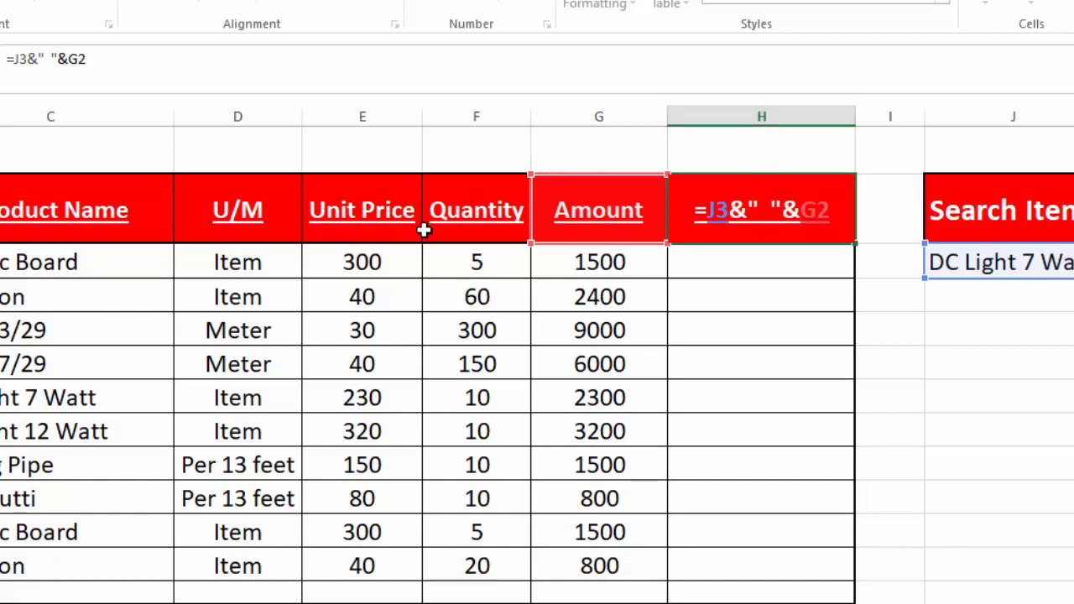
key(Return)
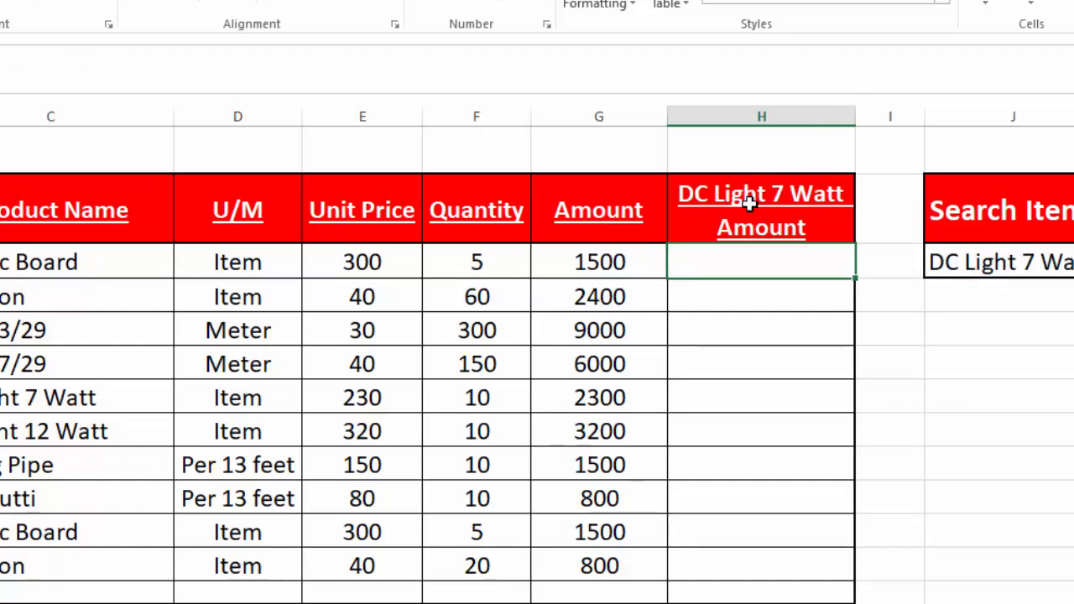
Test the dynamic header by choosing Cable 7/29 and E-Button in the J3 dropdown, and select cell H3
click(974, 262)
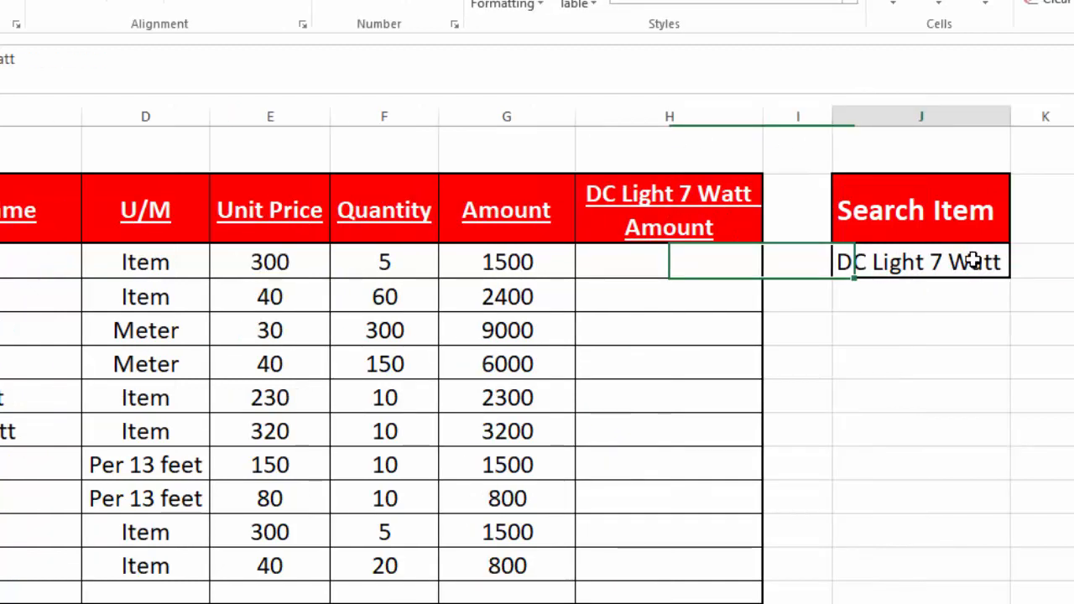
click(1021, 268)
click(865, 300)
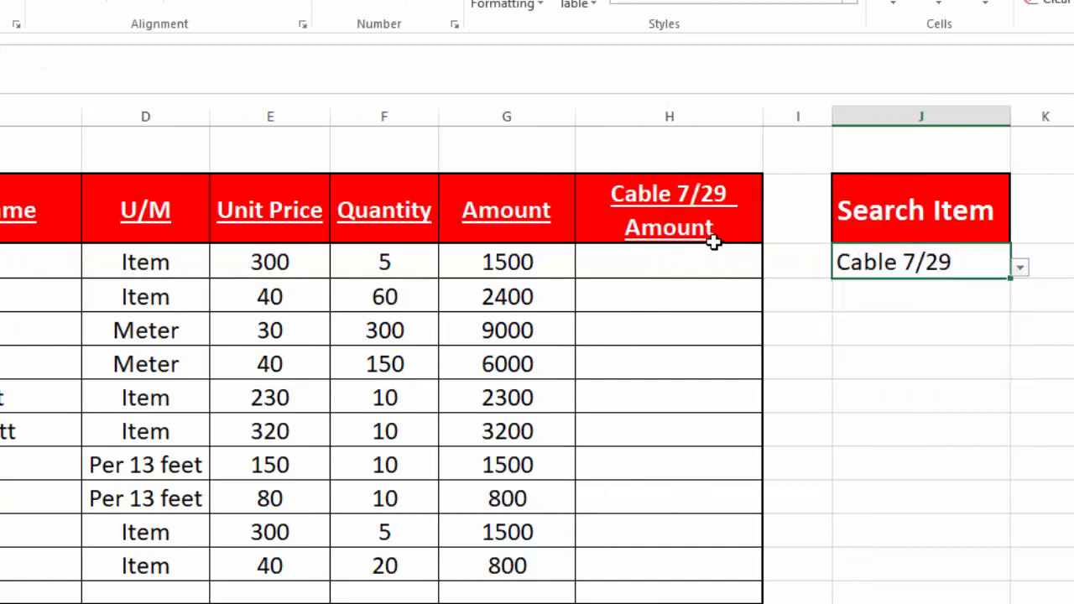
click(1022, 268)
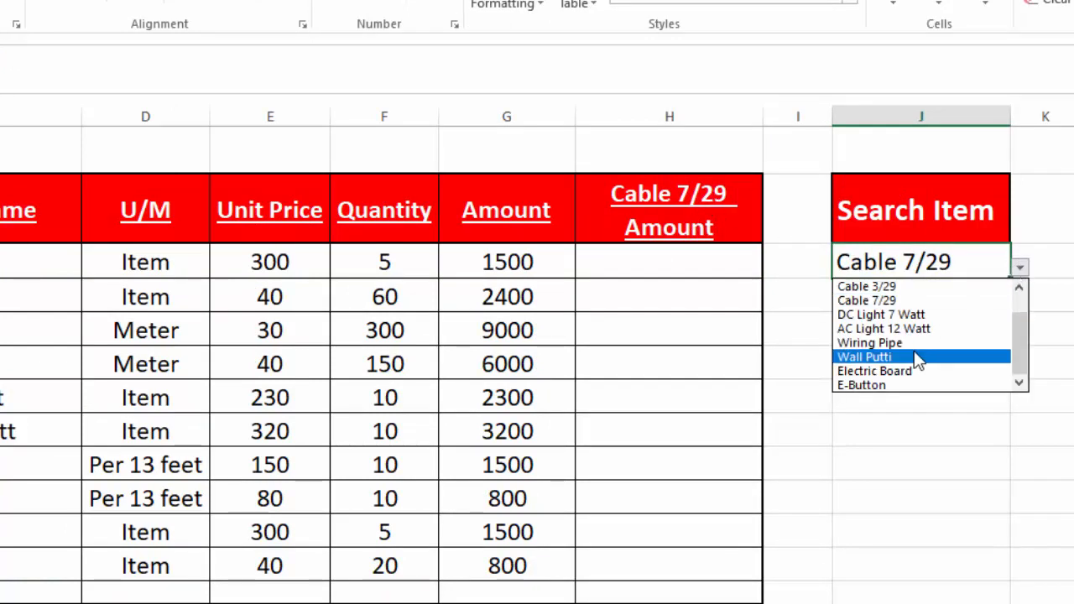
click(900, 385)
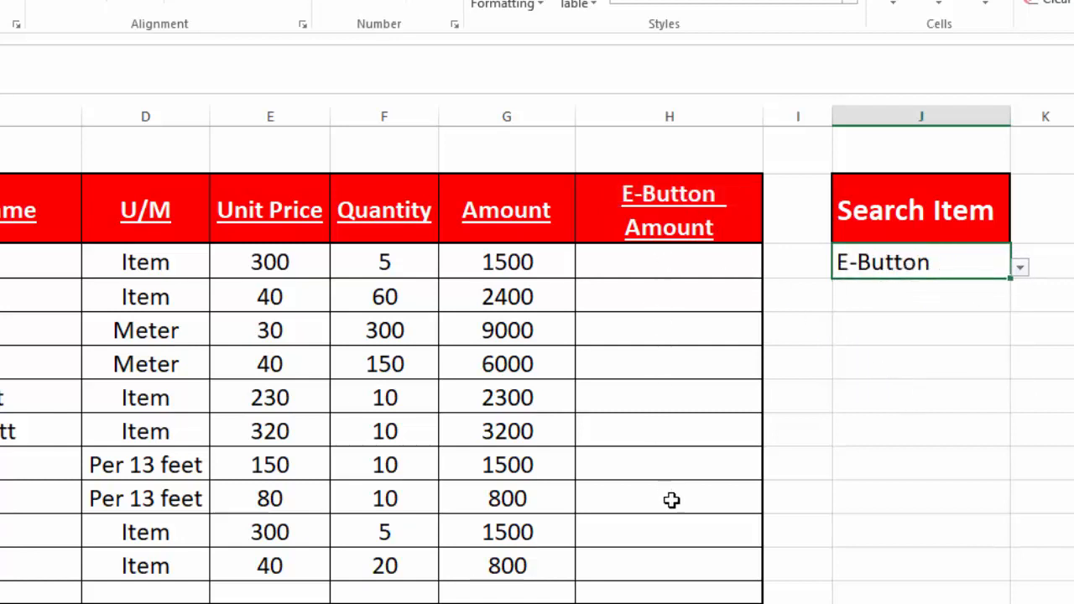
click(696, 263)
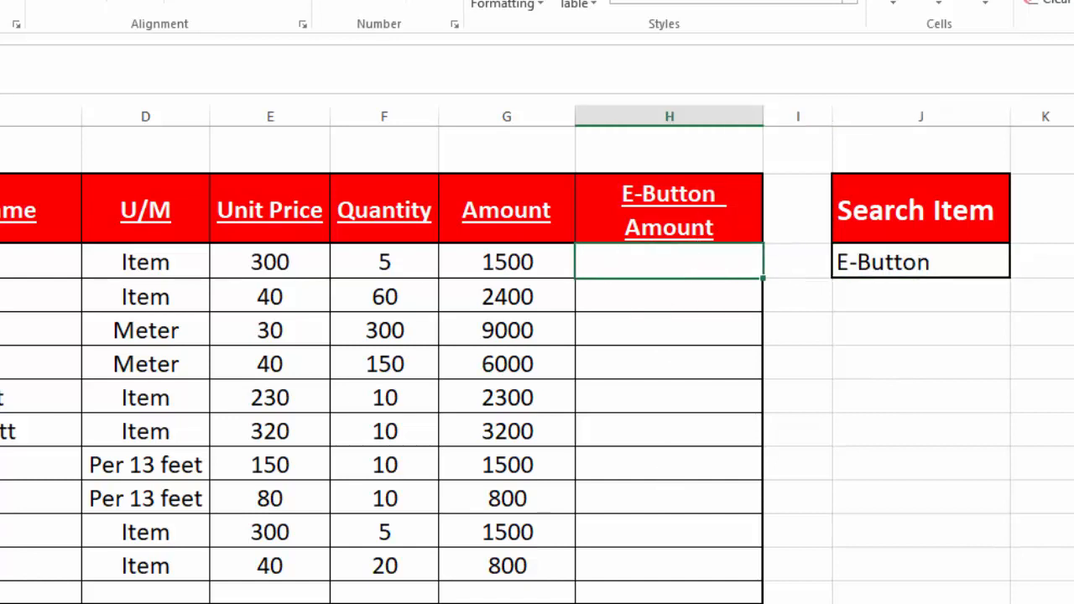
Start a formula in H3 that compares the product name with the searched item using an absolute reference: =C3=$J$3
text(=)
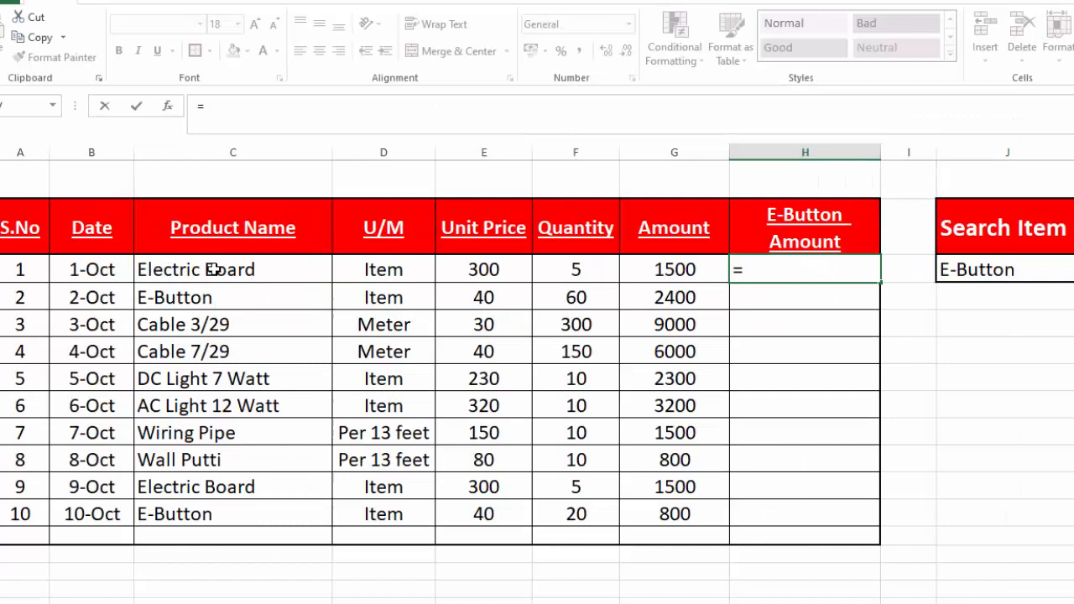
click(214, 268)
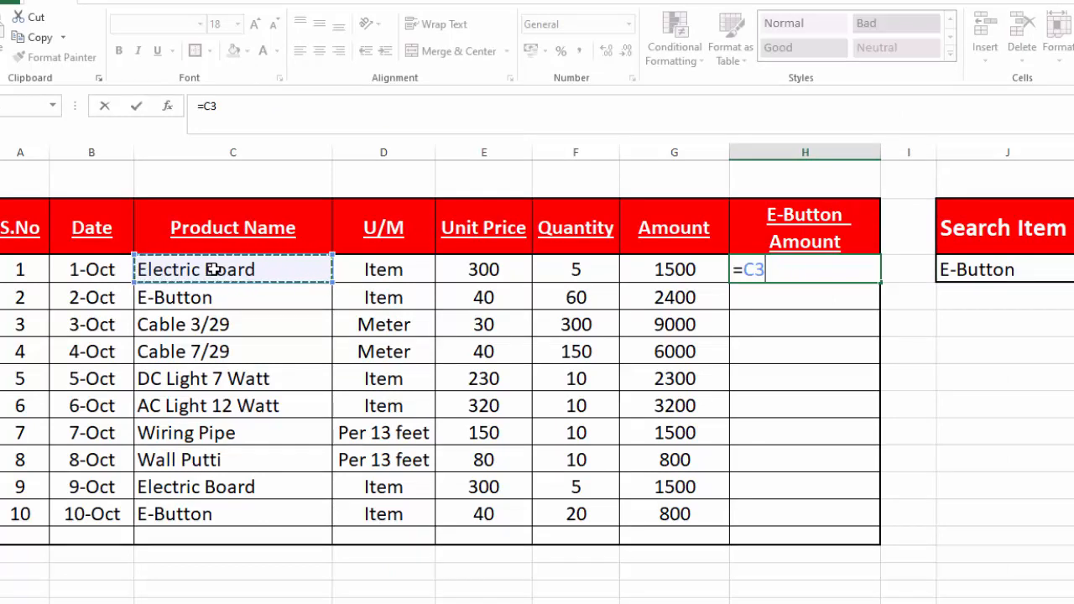
text(=)
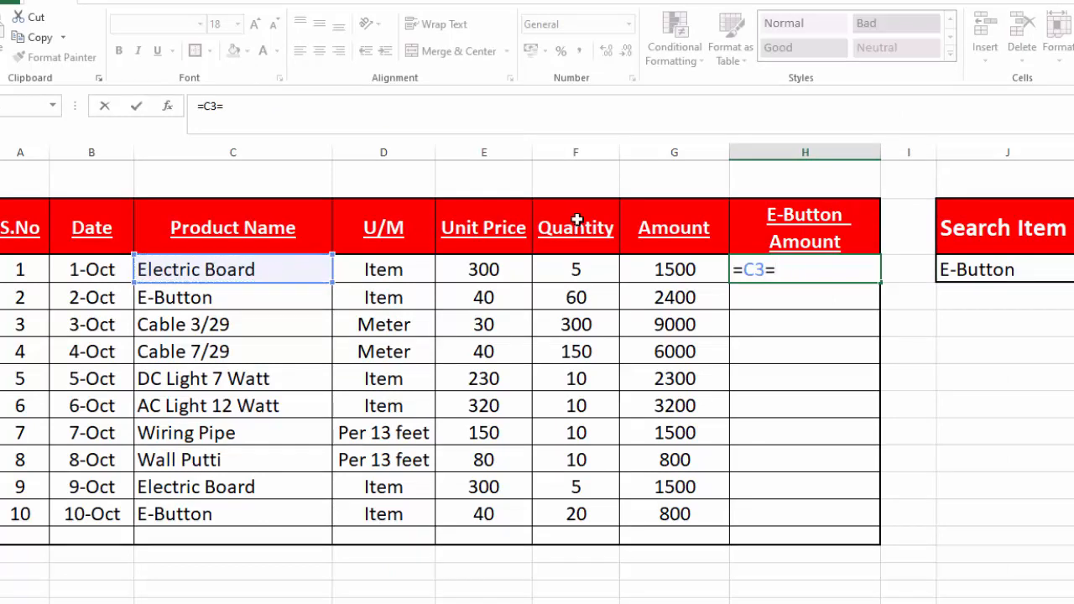
click(1004, 269)
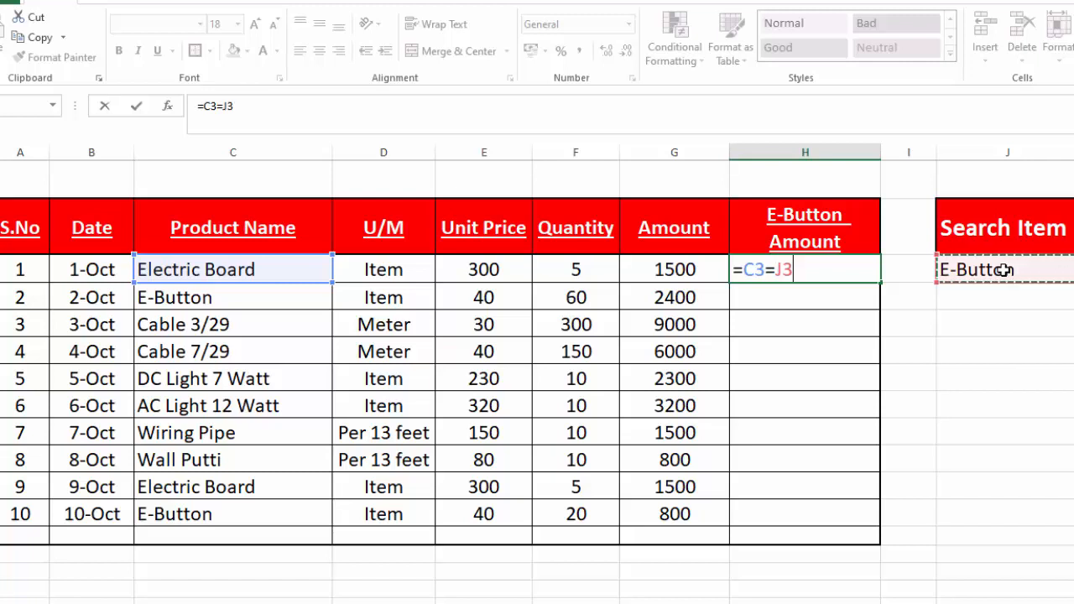
key(F4)
Complete the H3 formula as =IF(C3=$J$3,G3,"") and fill it down through the tenth product row
click(744, 269)
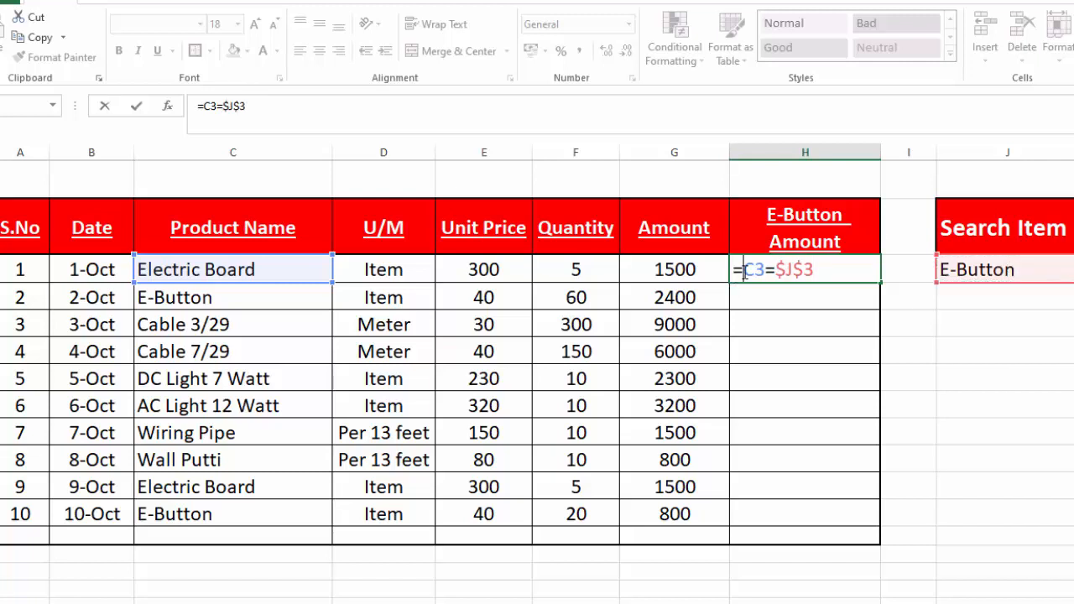
text(if()
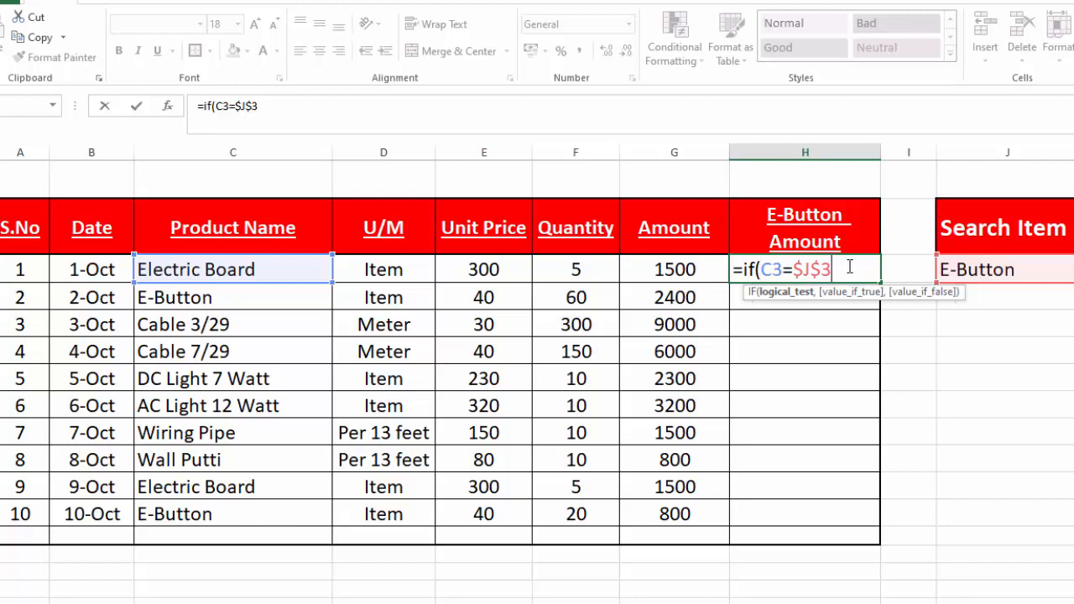
text(,)
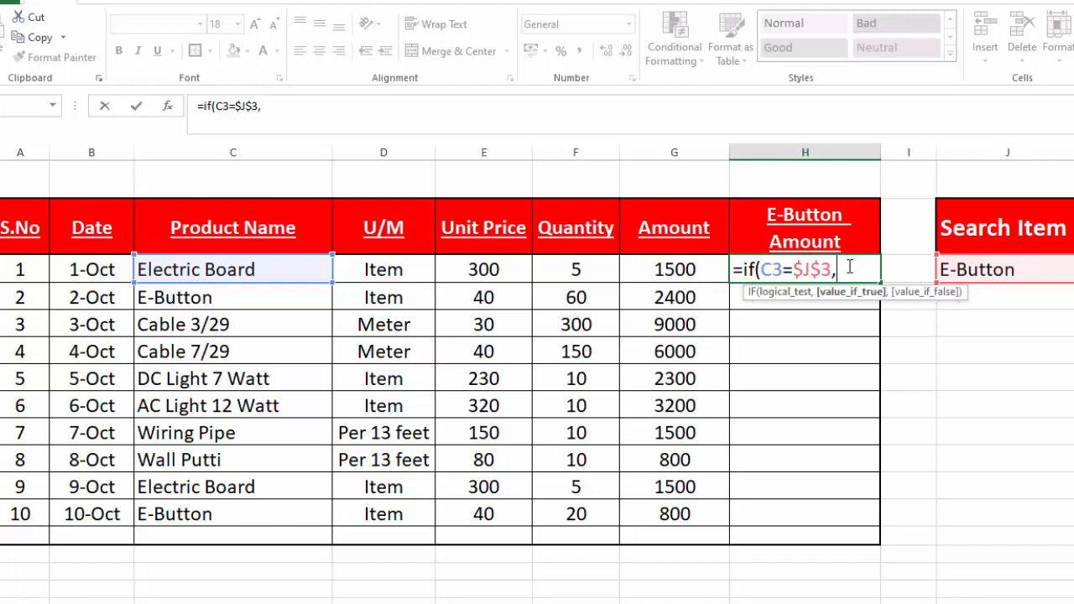
click(682, 268)
text(,)
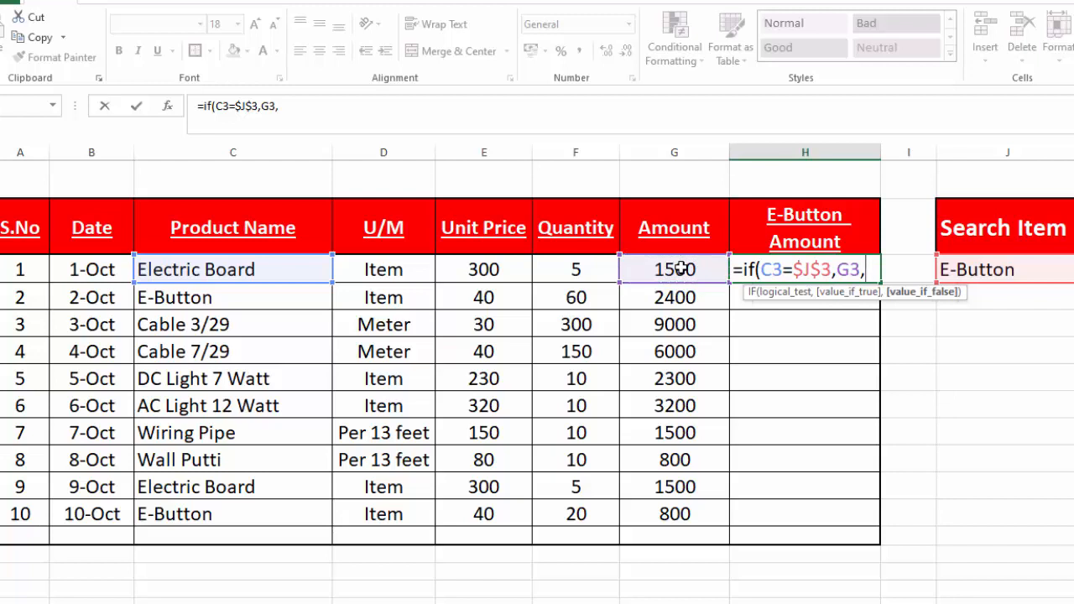
text(""))
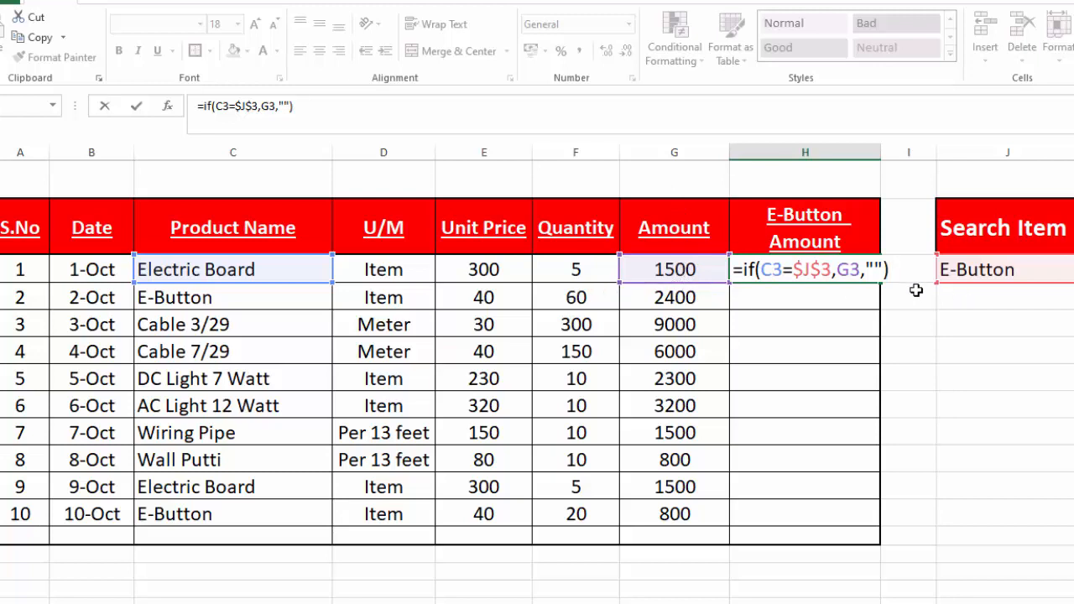
key(Return)
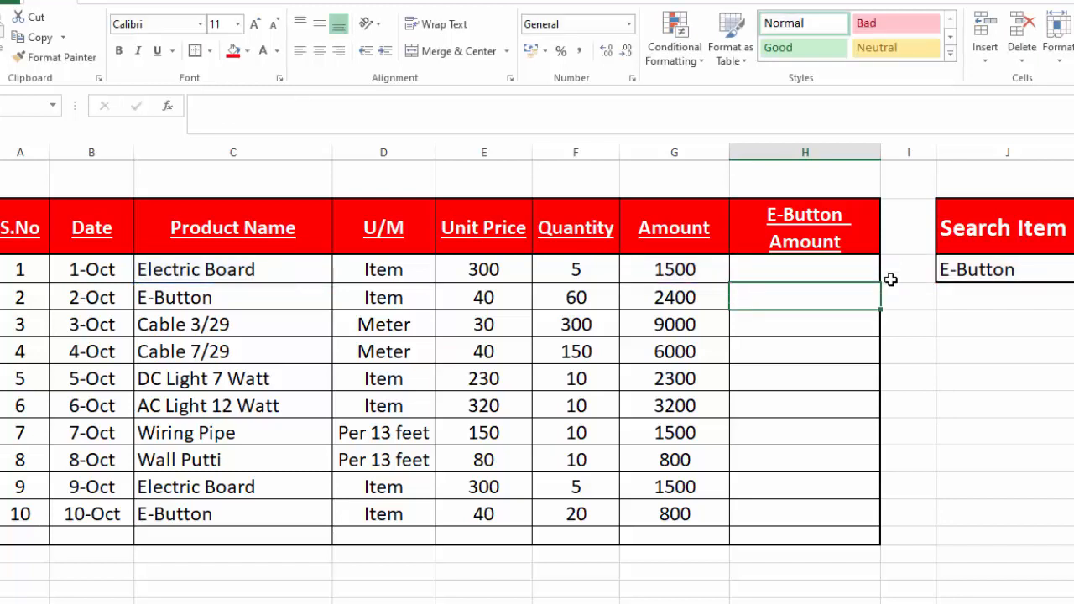
click(847, 275)
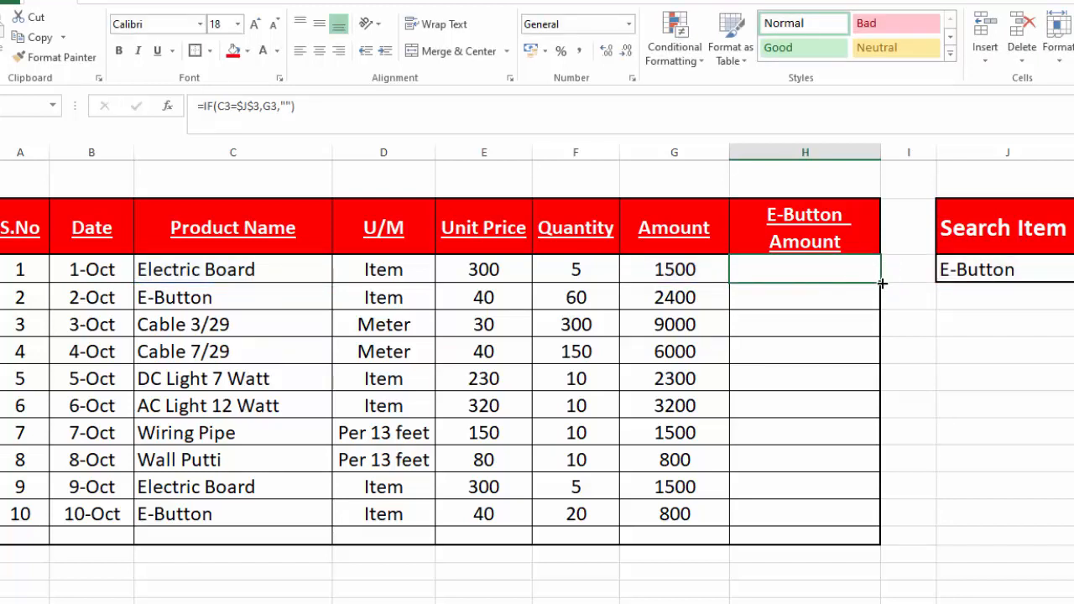
double_click(881, 283)
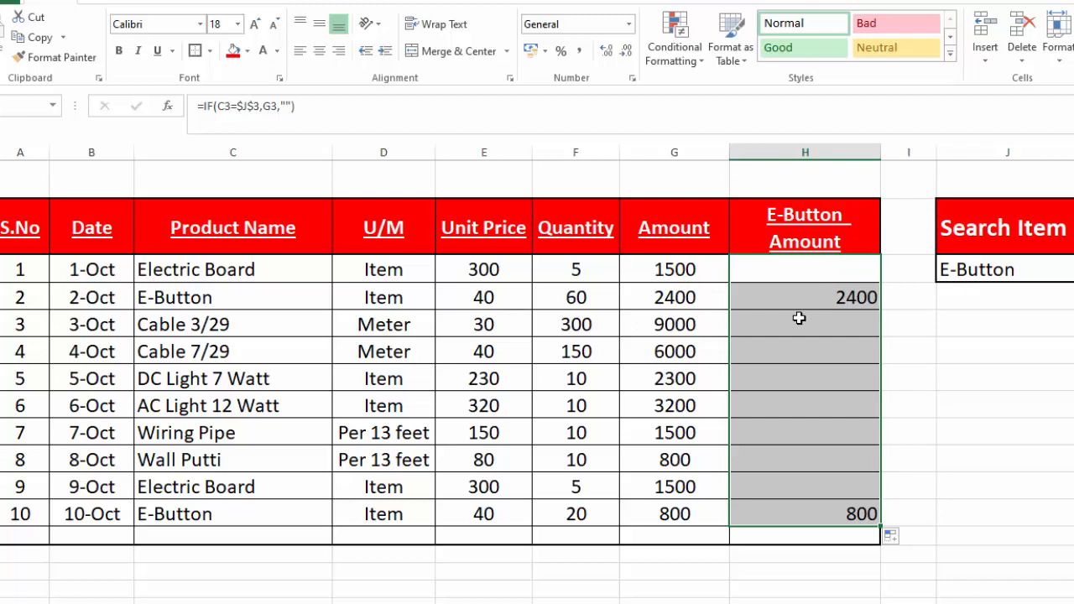
Test the item amount column by choosing Wall Putti and Electric Board in the J3 dropdown
click(993, 277)
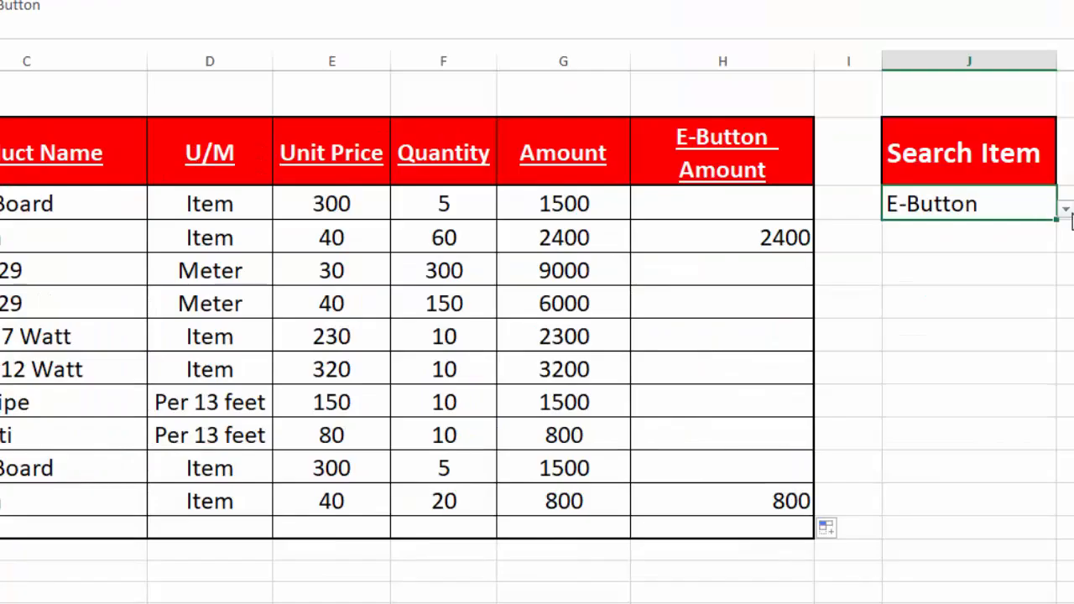
click(1066, 209)
click(994, 254)
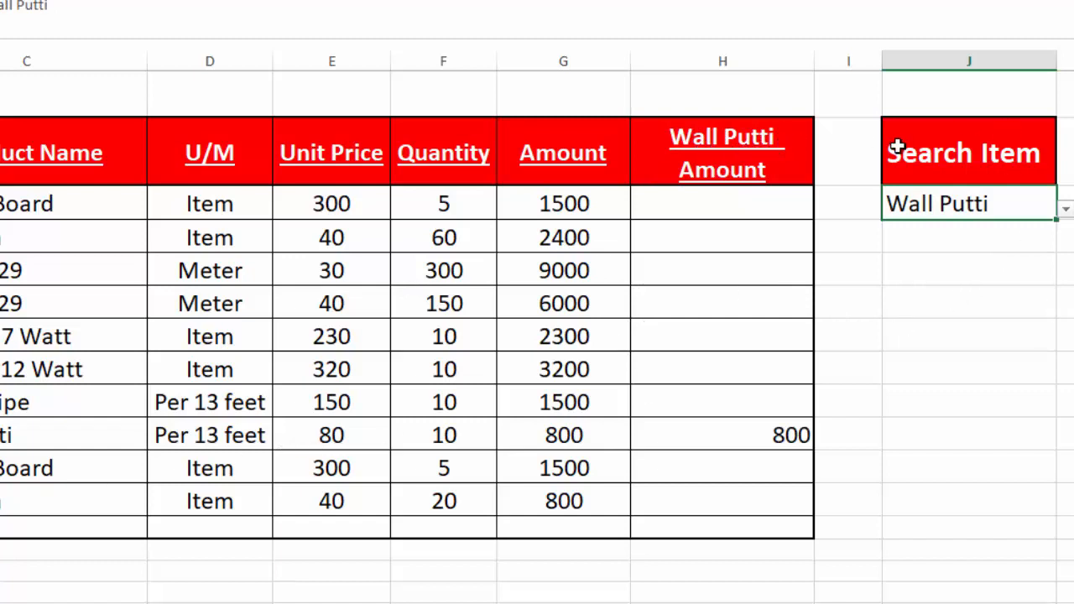
click(1066, 209)
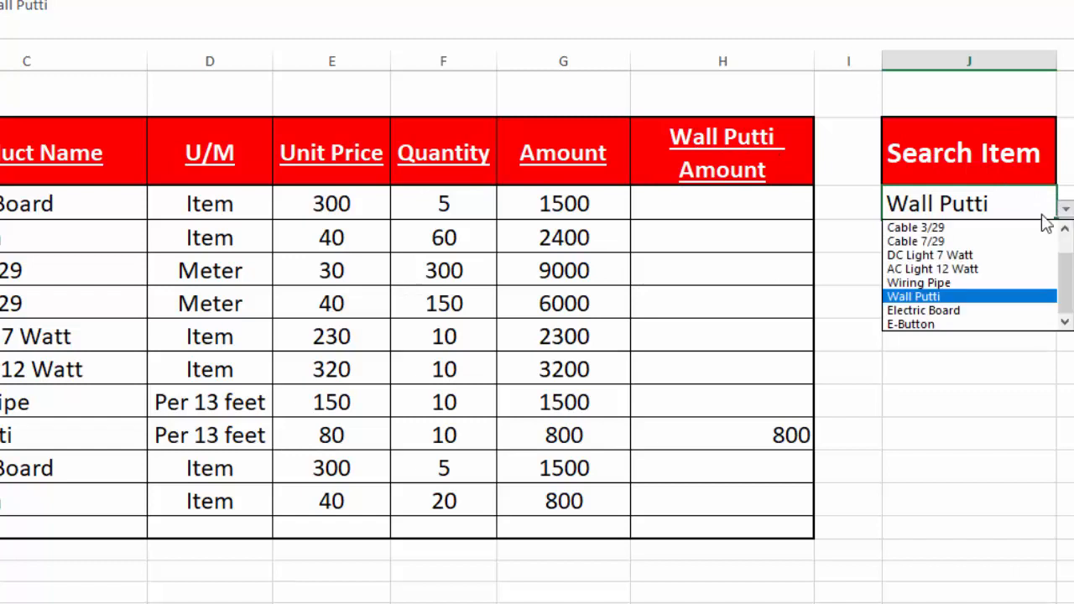
click(934, 314)
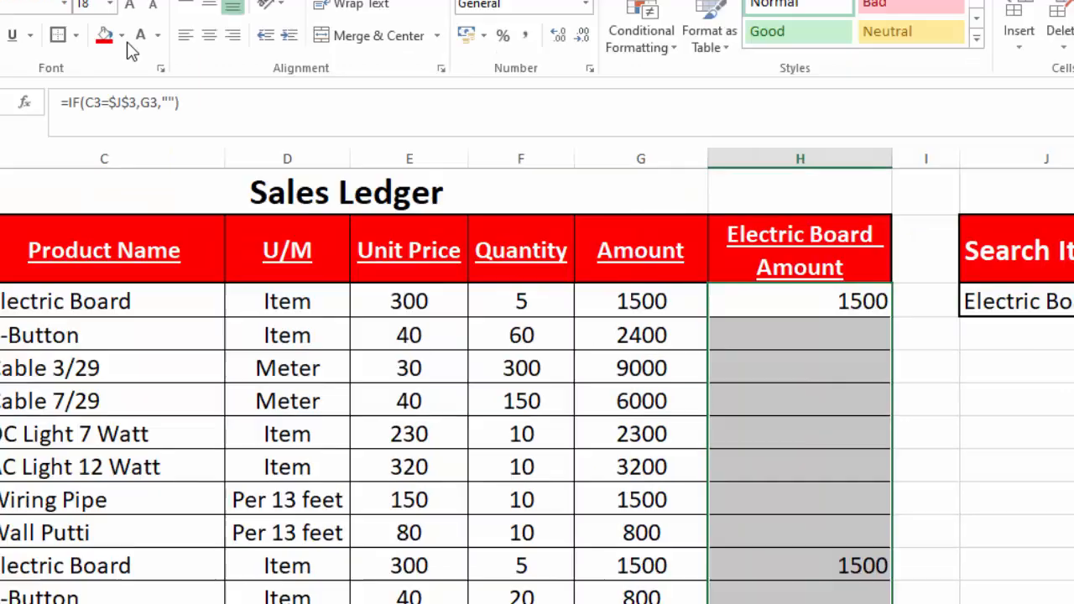
Give the item amount cells H3:H13 a dark blue fill with centered white text
click(125, 40)
click(247, 201)
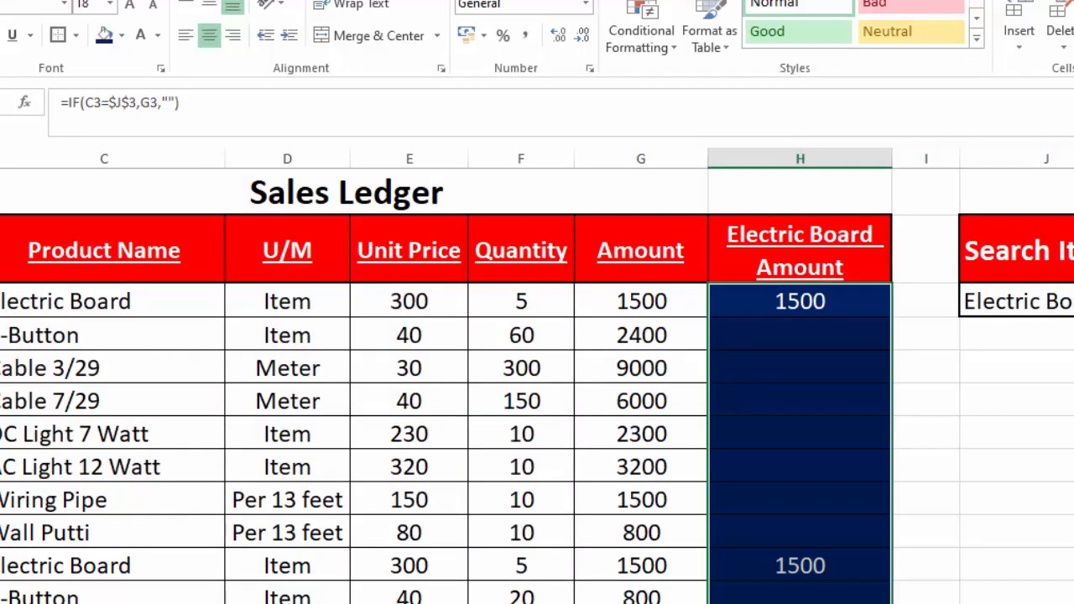
drag(844, 304, 836, 603)
Create a formula-based conditional formatting rule for H3:H13 with the formula =$H3<>""
click(634, 51)
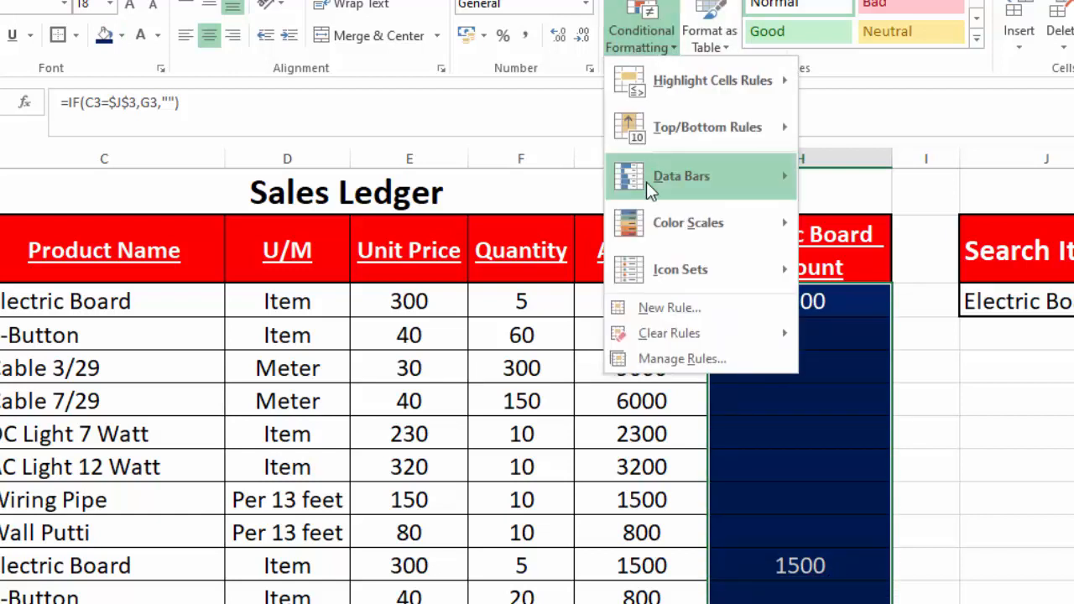
click(671, 308)
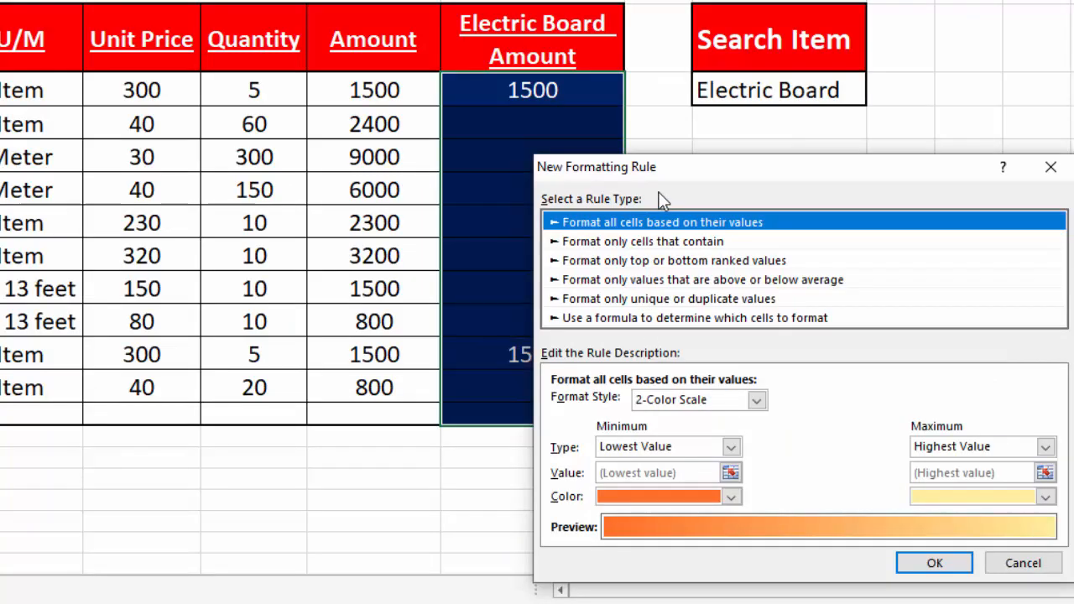
drag(956, 388, 532, 316)
drag(577, 207, 322, 63)
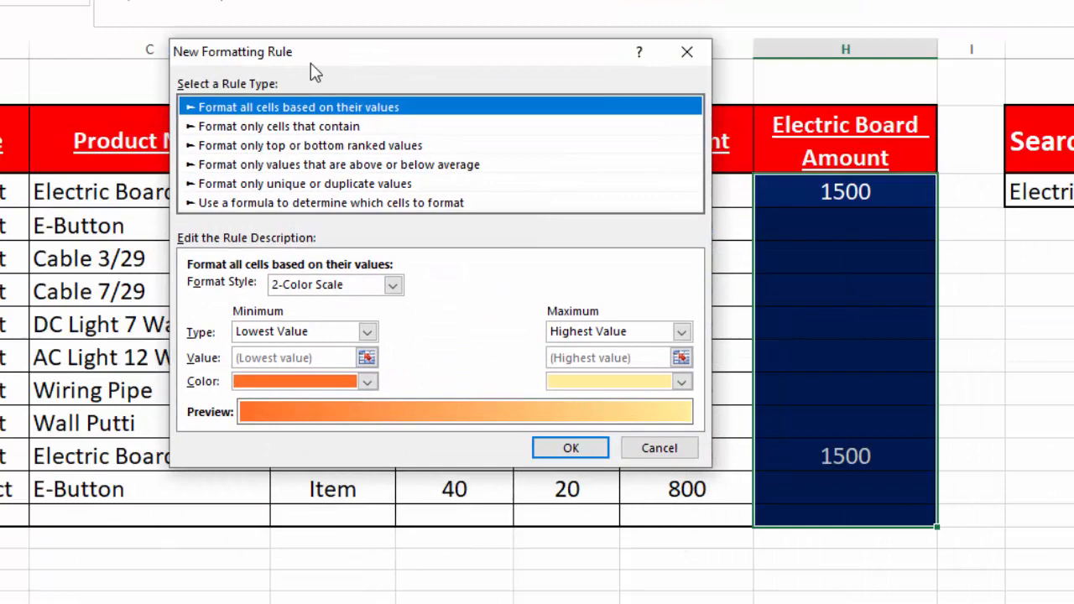
click(292, 203)
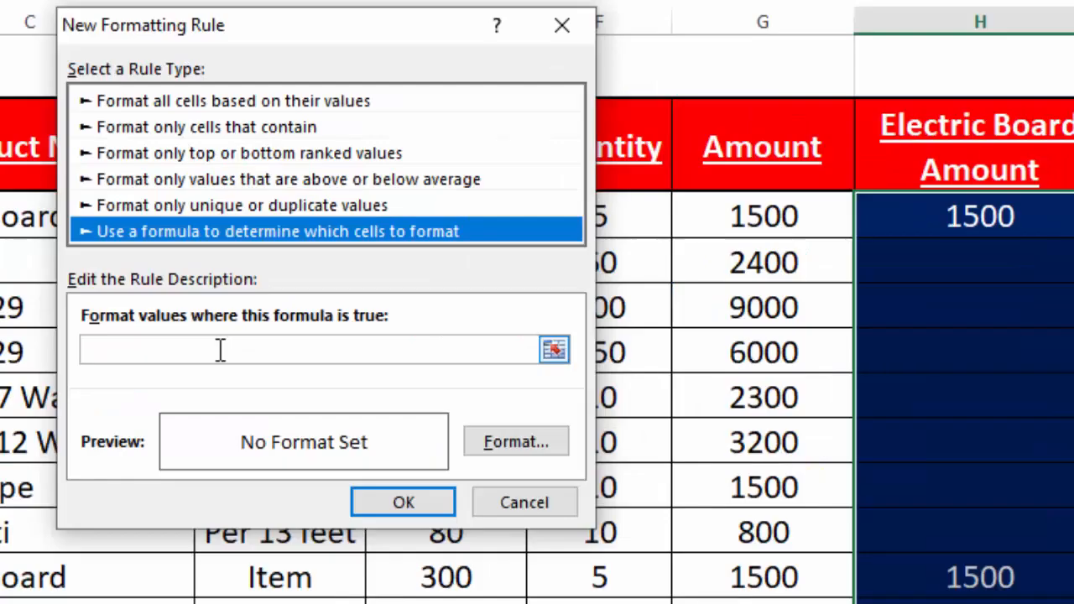
click(220, 350)
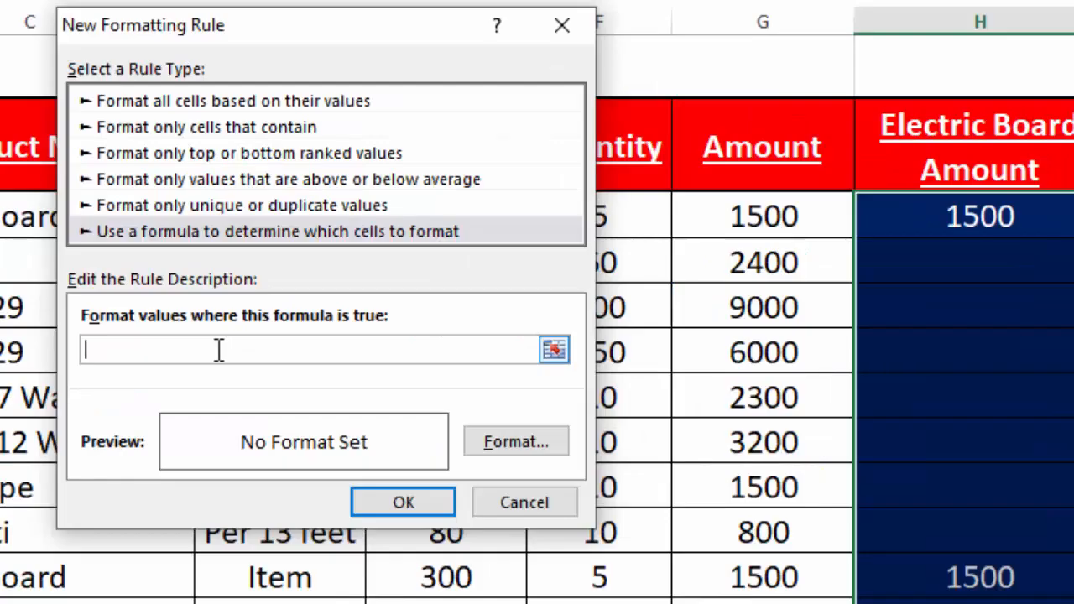
click(1025, 214)
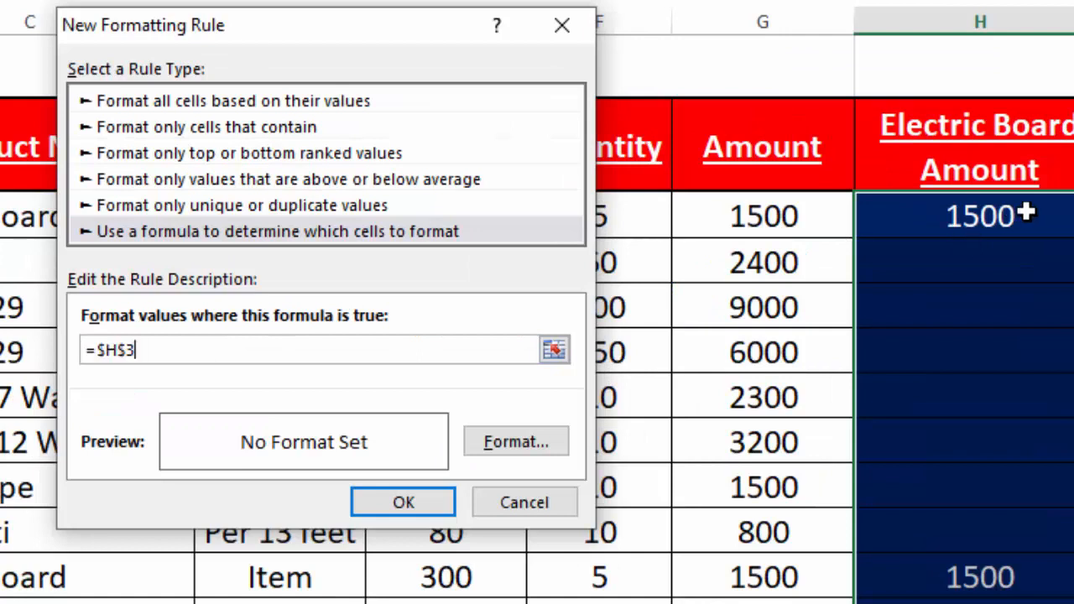
click(129, 349)
key(BackSpace)
click(168, 345)
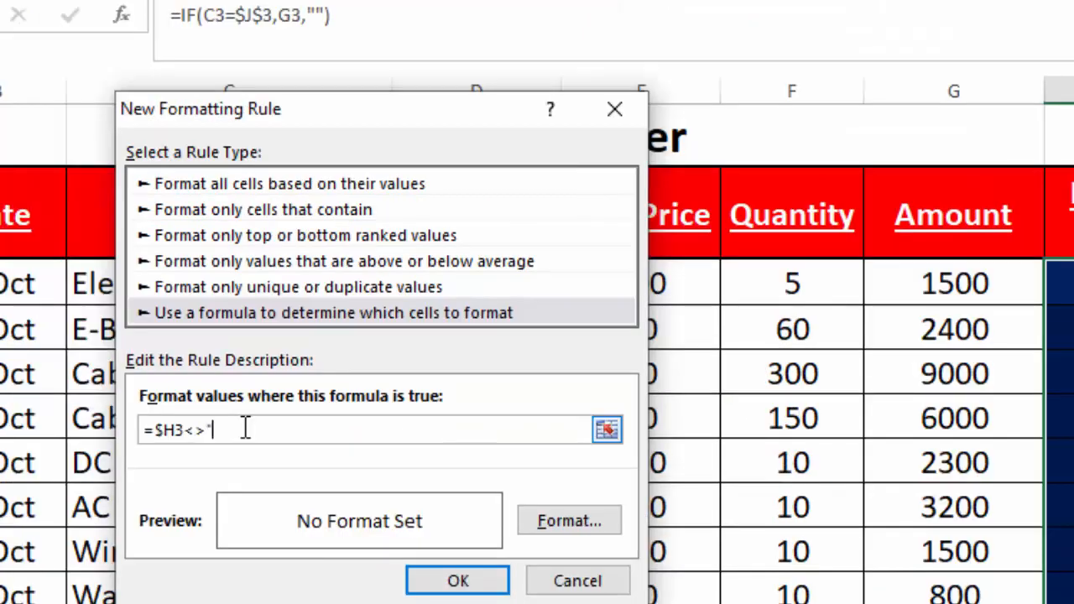
text(")
Set the rule's format to an orange fill with black font and apply the rule
click(554, 528)
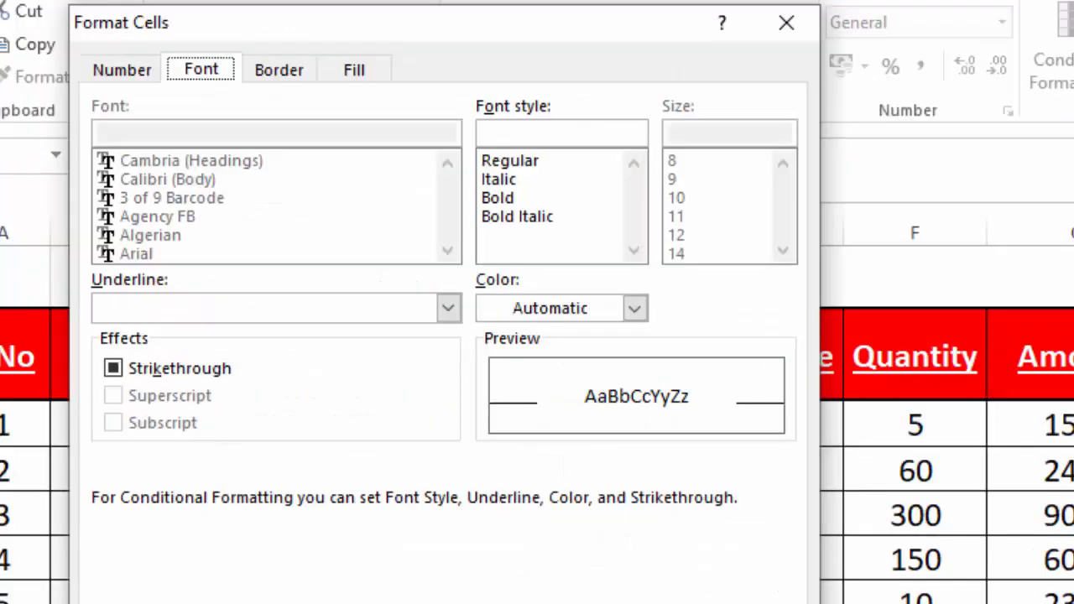
click(355, 70)
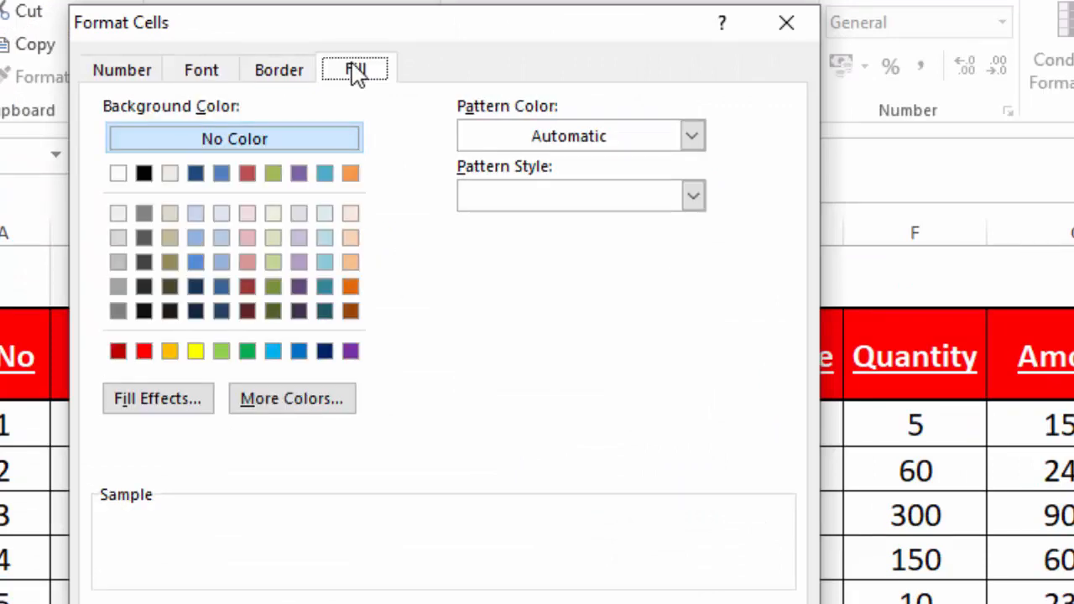
click(169, 352)
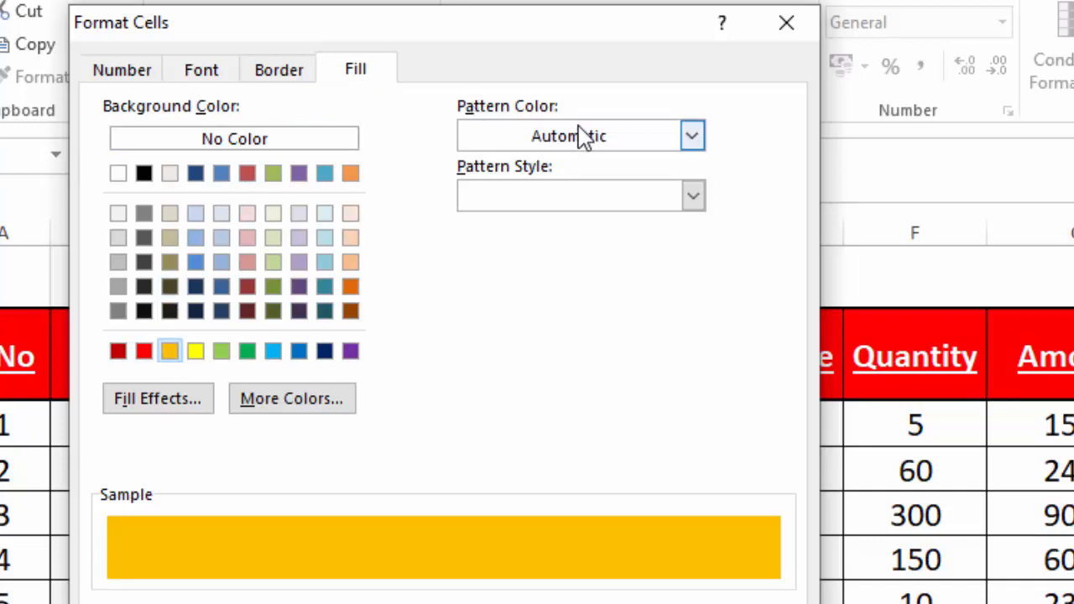
click(188, 79)
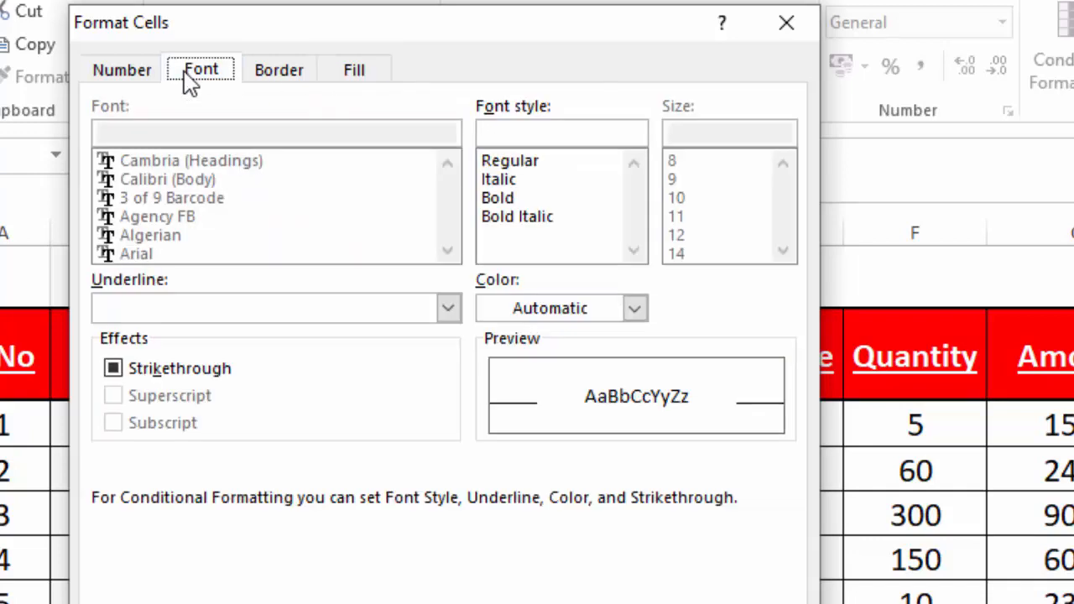
click(636, 311)
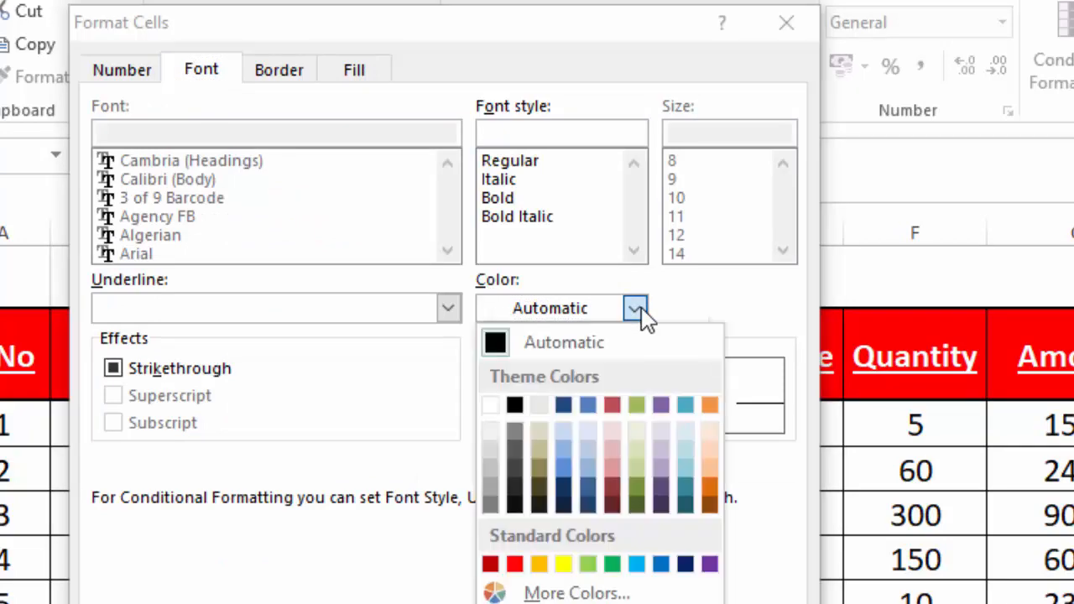
click(515, 407)
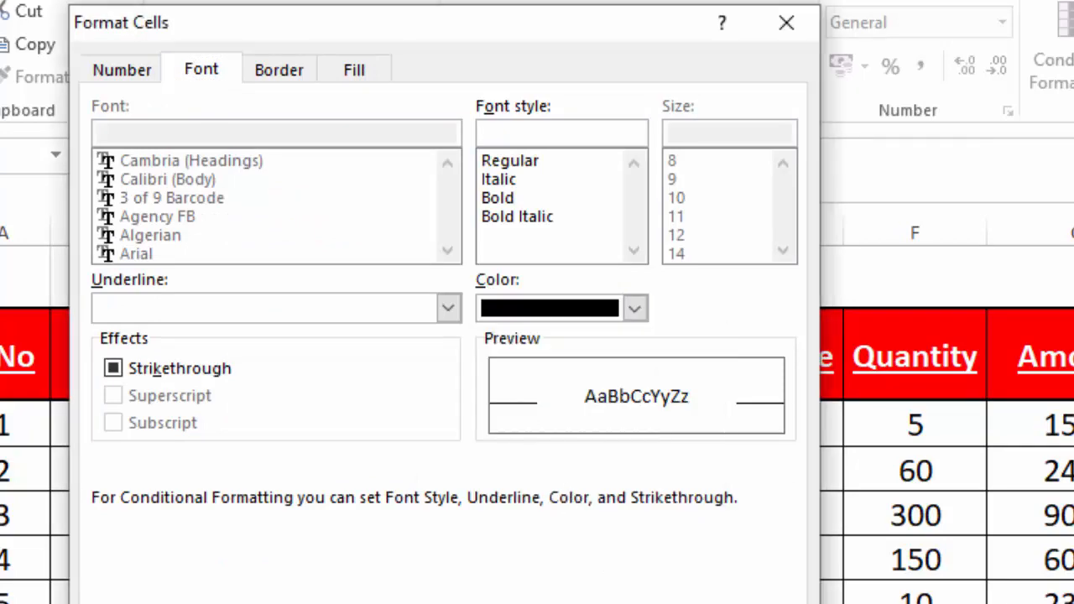
key(Return)
click(571, 553)
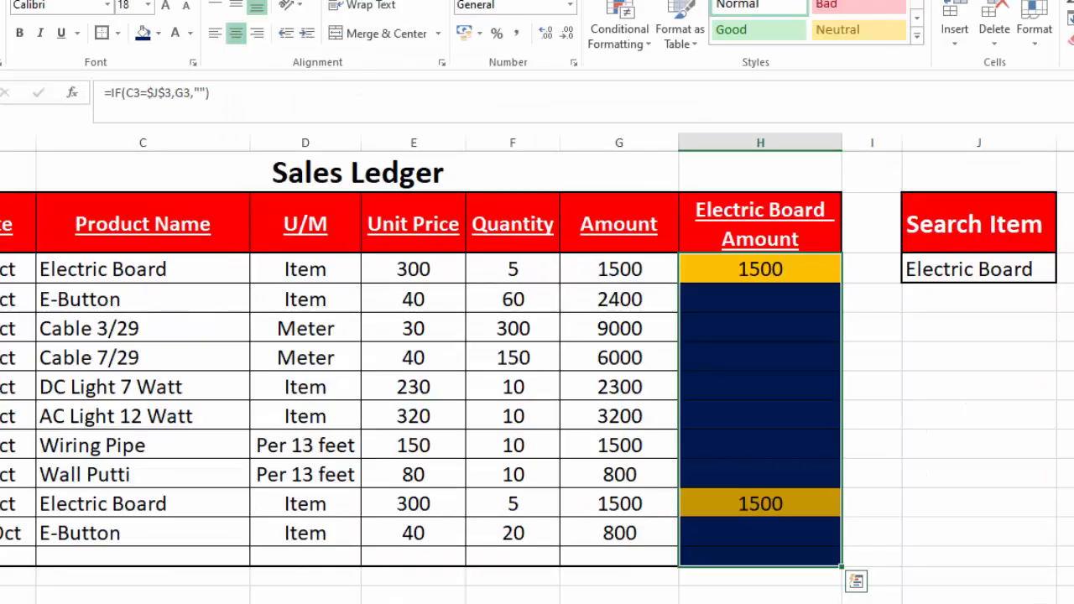
Test the conditional highlighting by choosing Cable 3/29 and Wiring Pipe in the J3 dropdown
click(1007, 333)
click(995, 268)
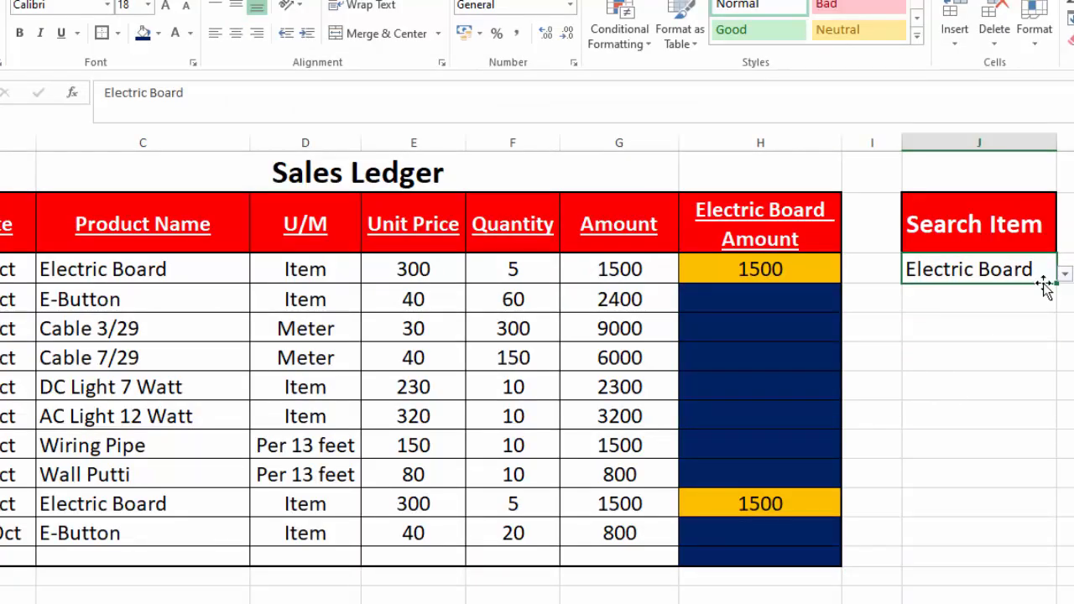
click(1068, 277)
click(1016, 269)
click(1064, 275)
click(973, 312)
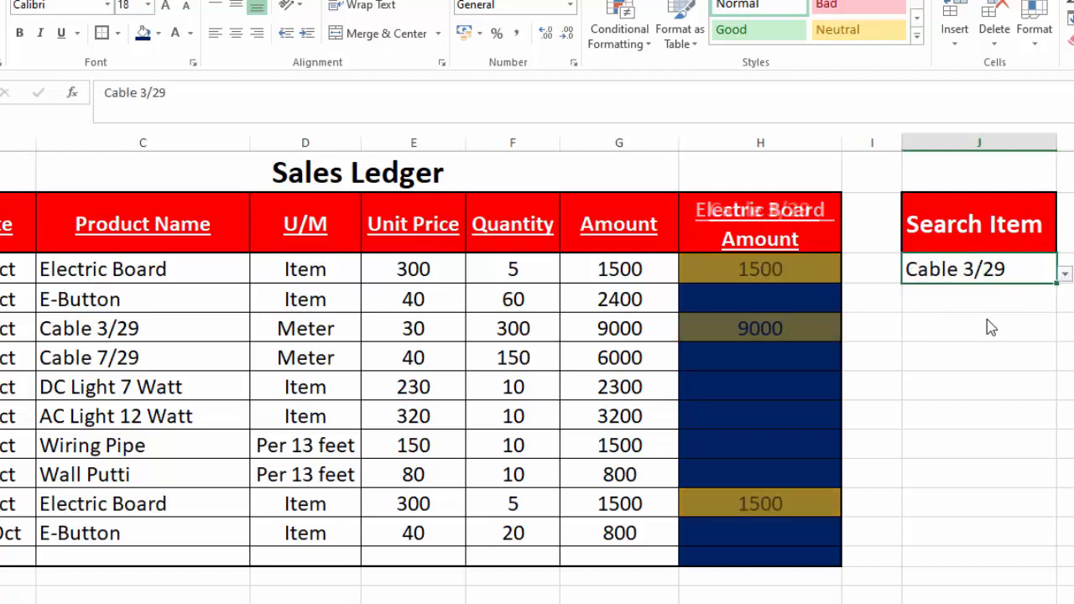
click(1064, 275)
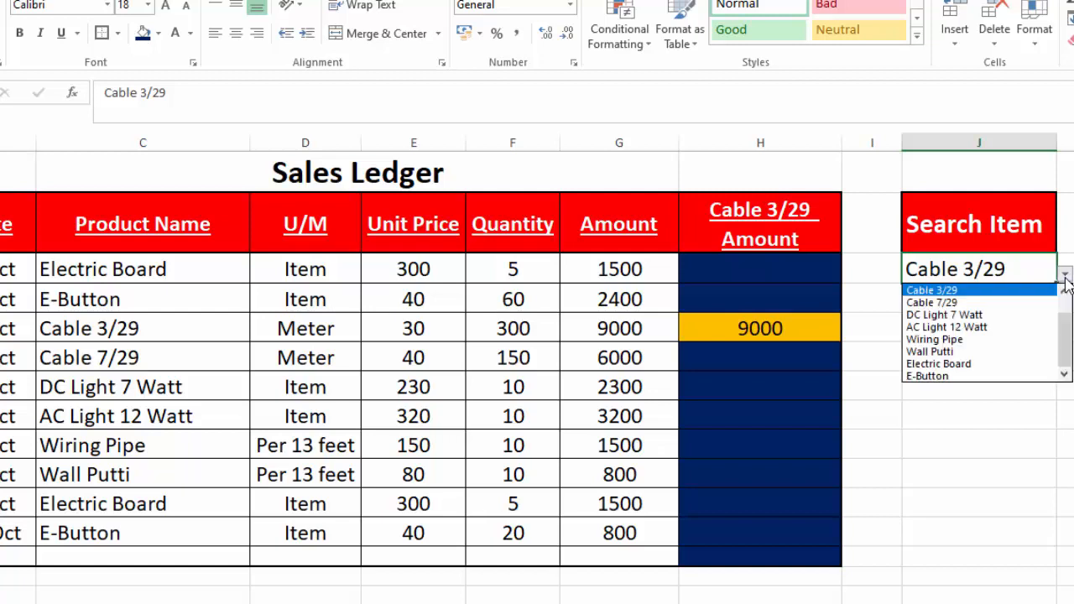
click(981, 340)
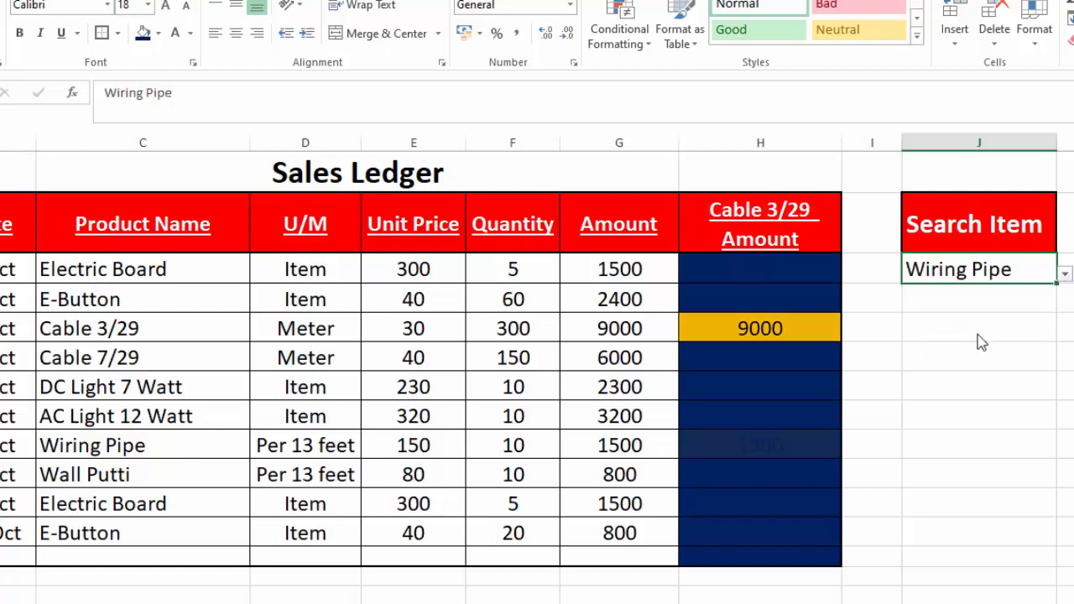
Test the highlighting by choosing Wall Putti, Electric Board and Wall Putti again as the search item in J3
click(1063, 275)
click(990, 351)
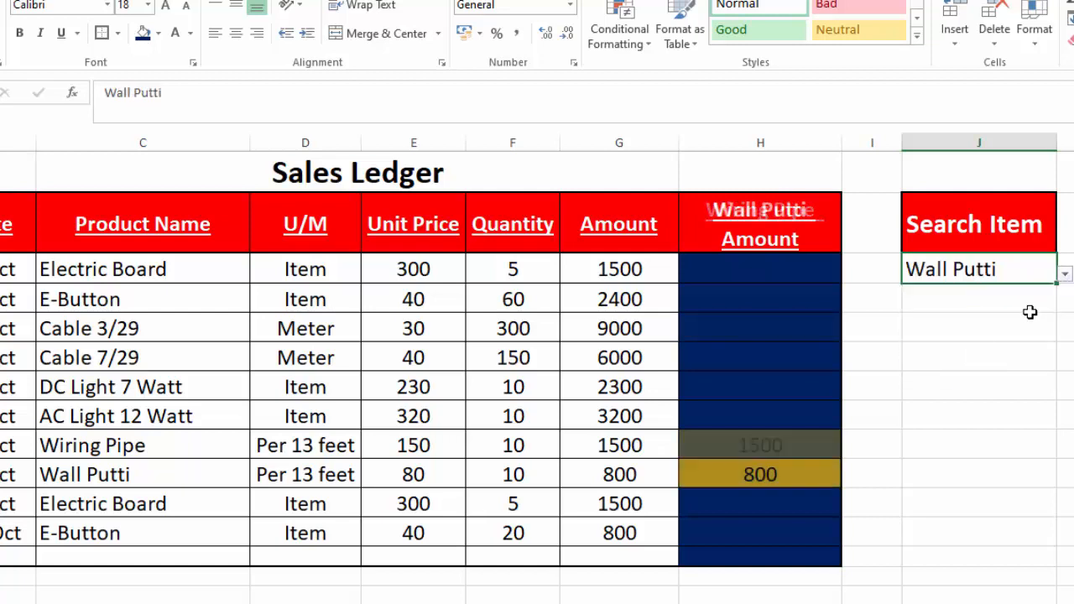
click(1064, 277)
click(974, 363)
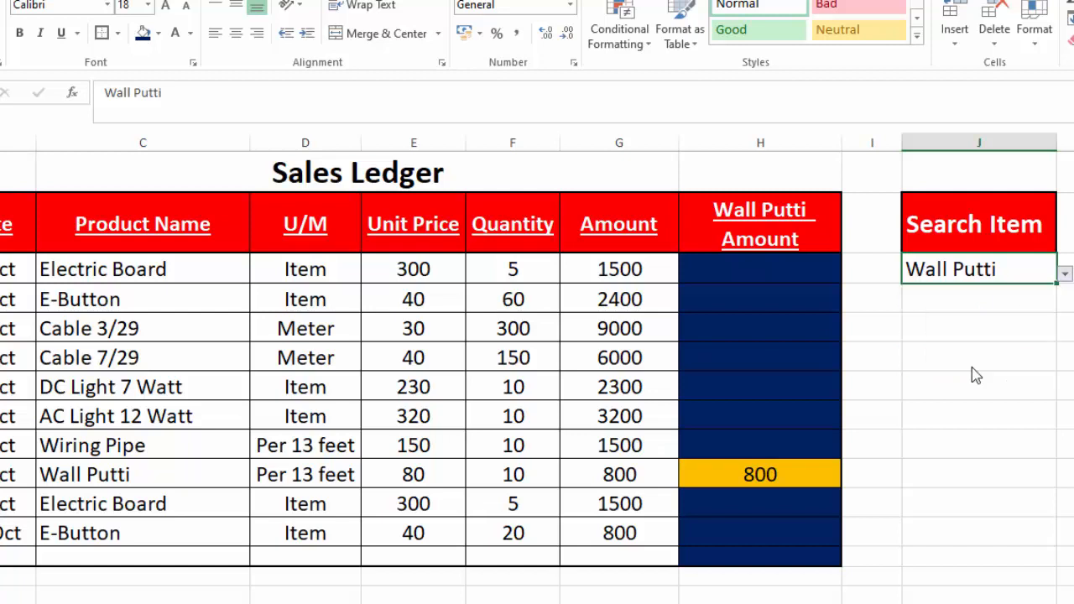
click(1065, 275)
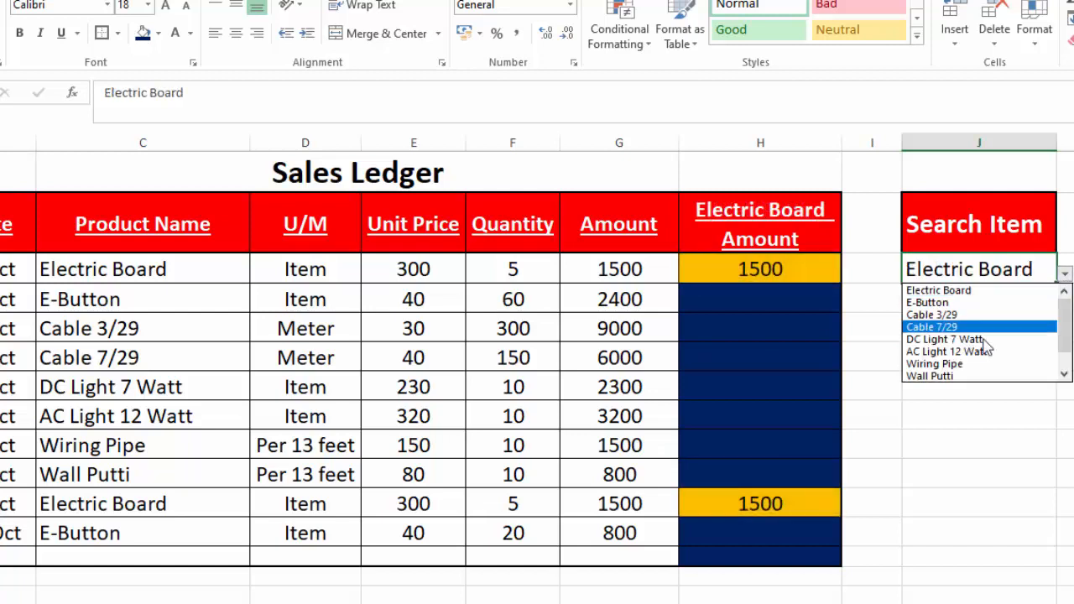
click(940, 376)
Switch the search item in J3 to Cable 3/29 and finally to Wall Putti to check the highlighted amounts
click(1064, 275)
click(971, 292)
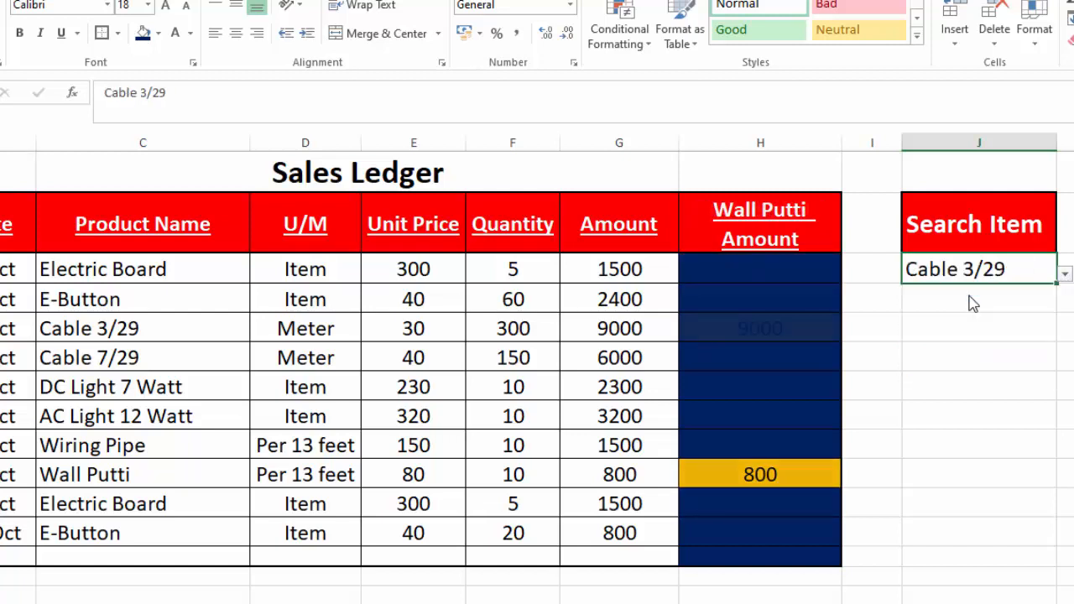
click(1064, 275)
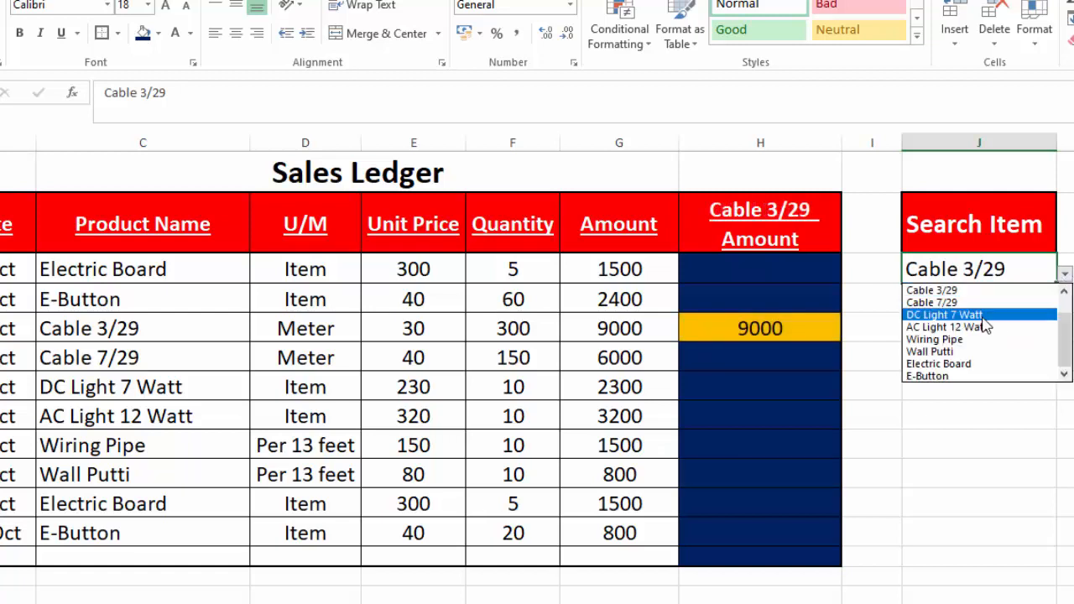
click(970, 353)
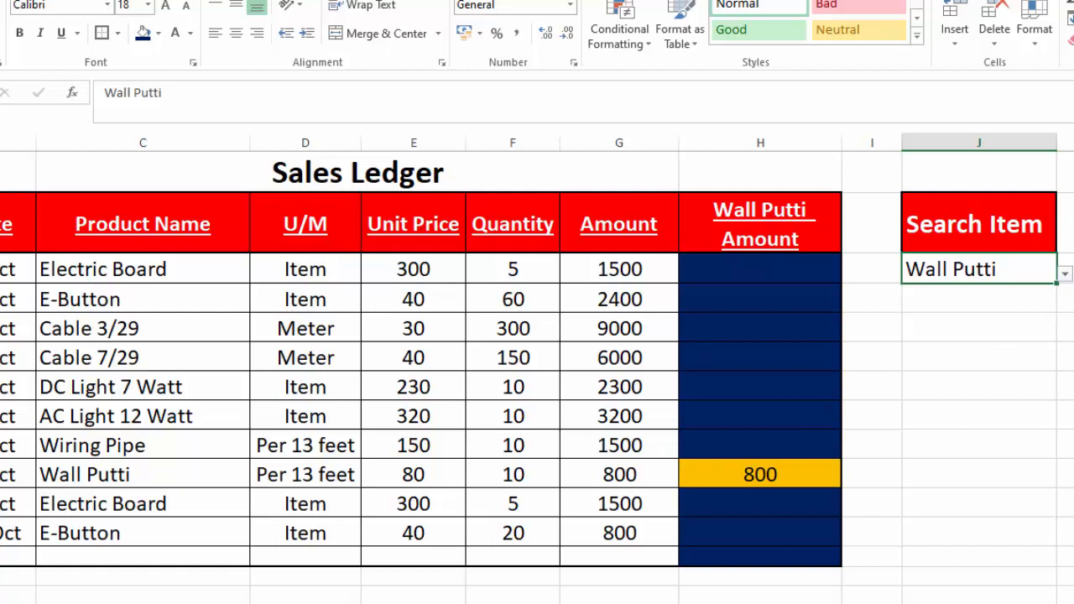
click(538, 603)
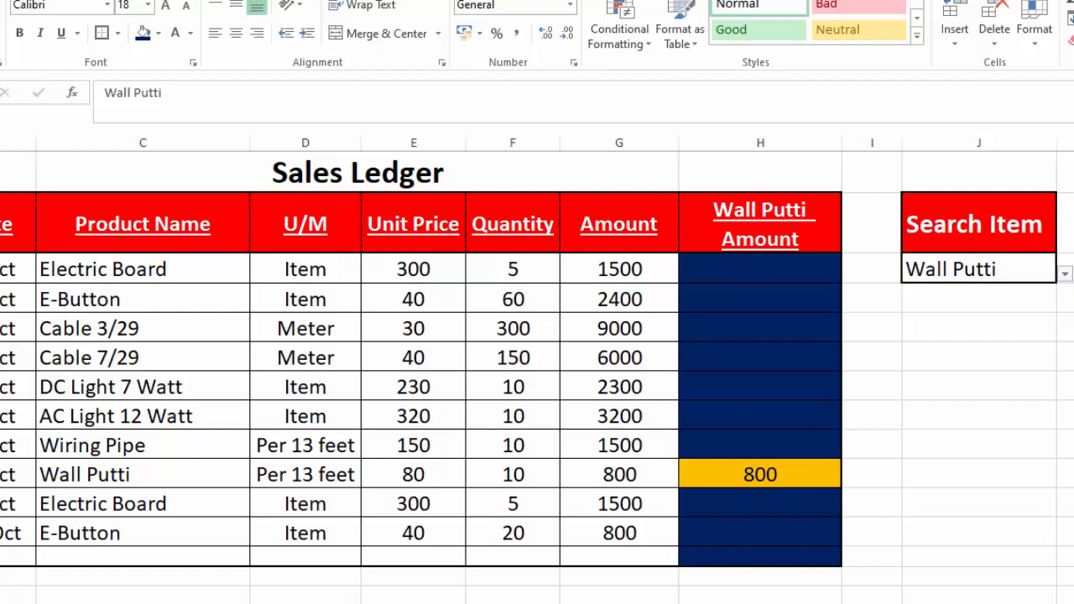